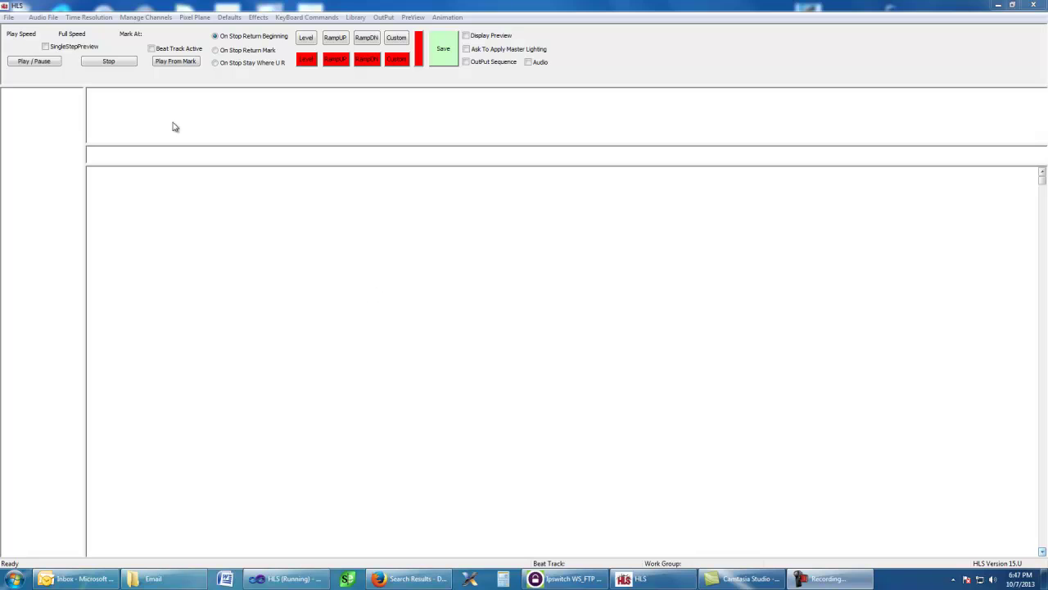
Start a new sequence with the guided walkthrough, creating its own folder, and name it VixenConversion
click(9, 18)
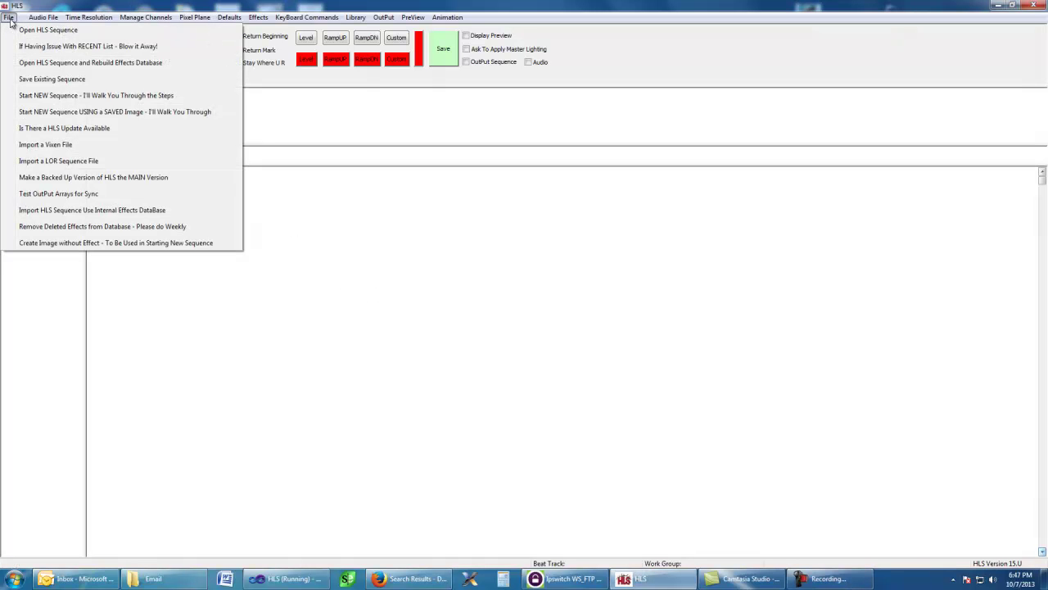
click(96, 96)
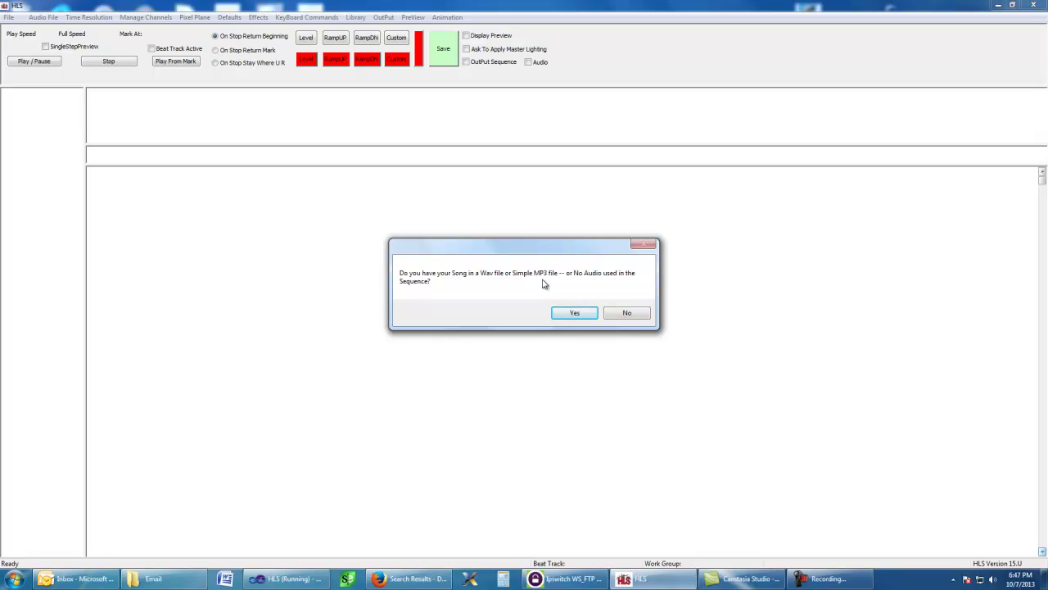
click(575, 314)
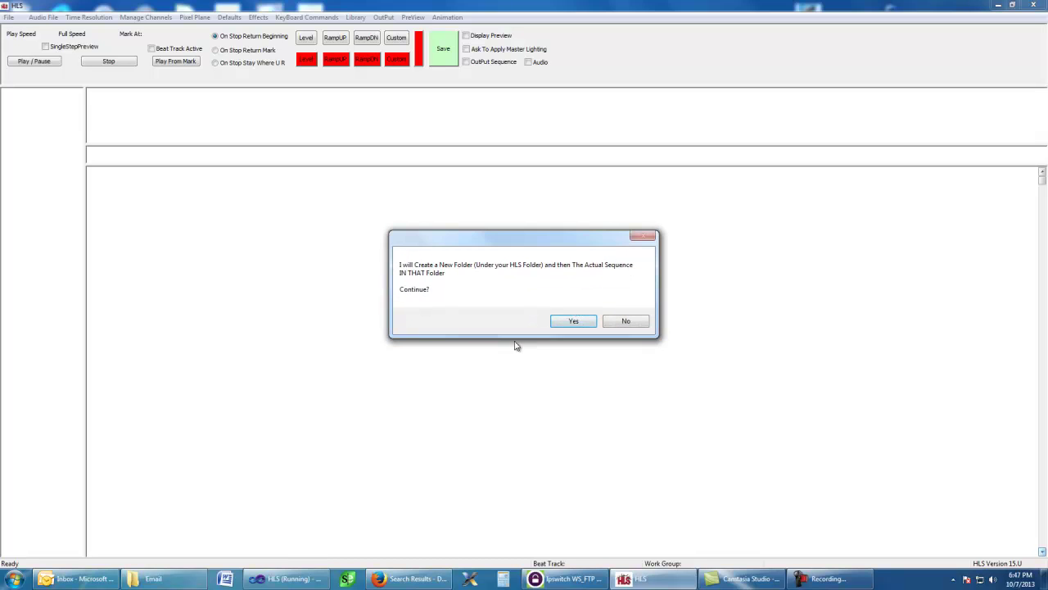
click(570, 322)
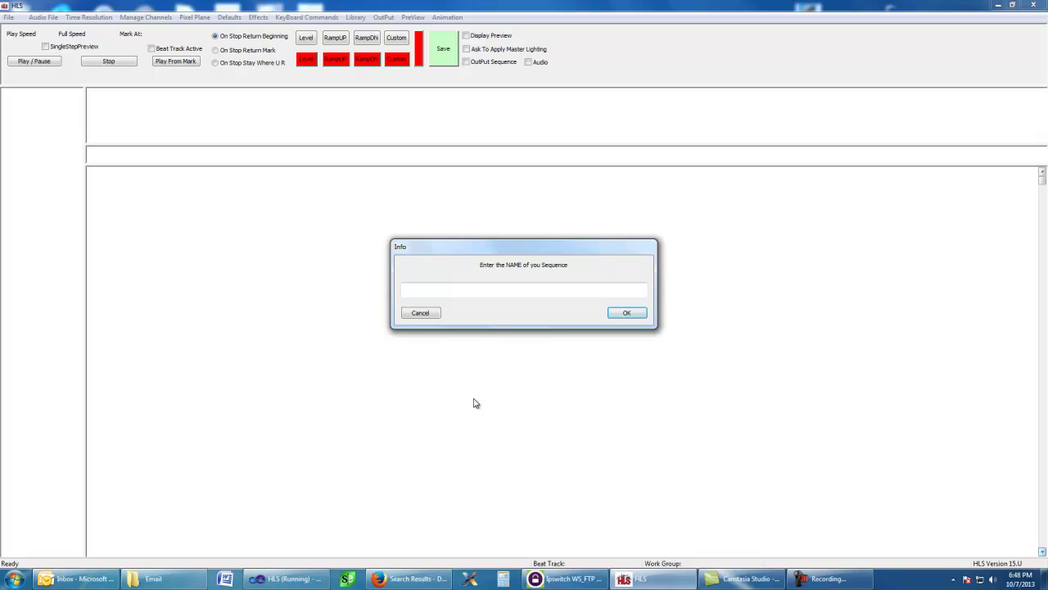
text(VixenConversion)
click(626, 313)
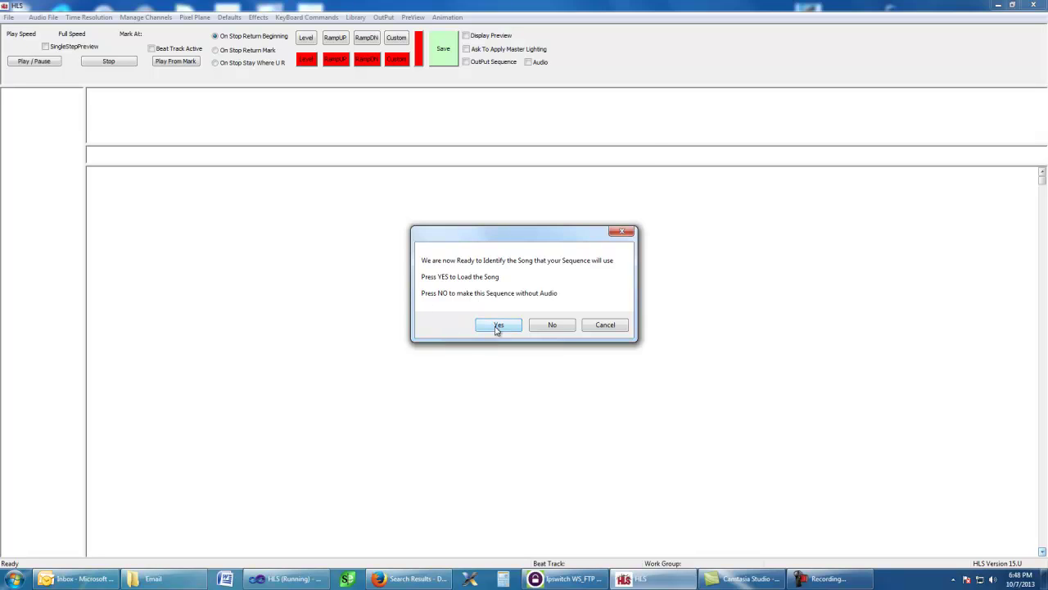
Load the Stille Nacht WAV file from C:\AA\vixendemo\Music as the sequence's song and finish the audio setup
click(497, 326)
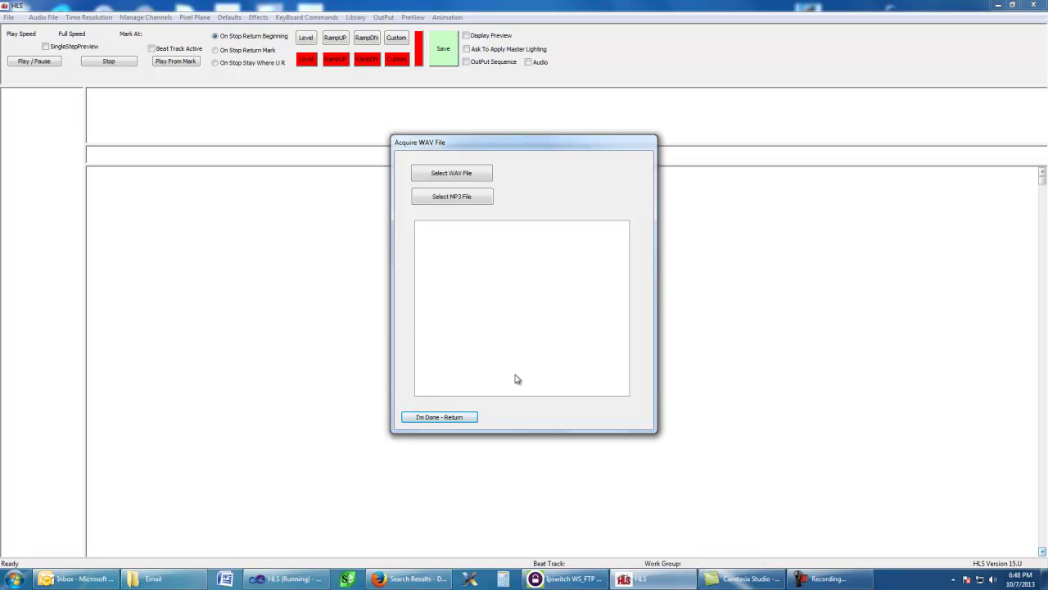
click(432, 174)
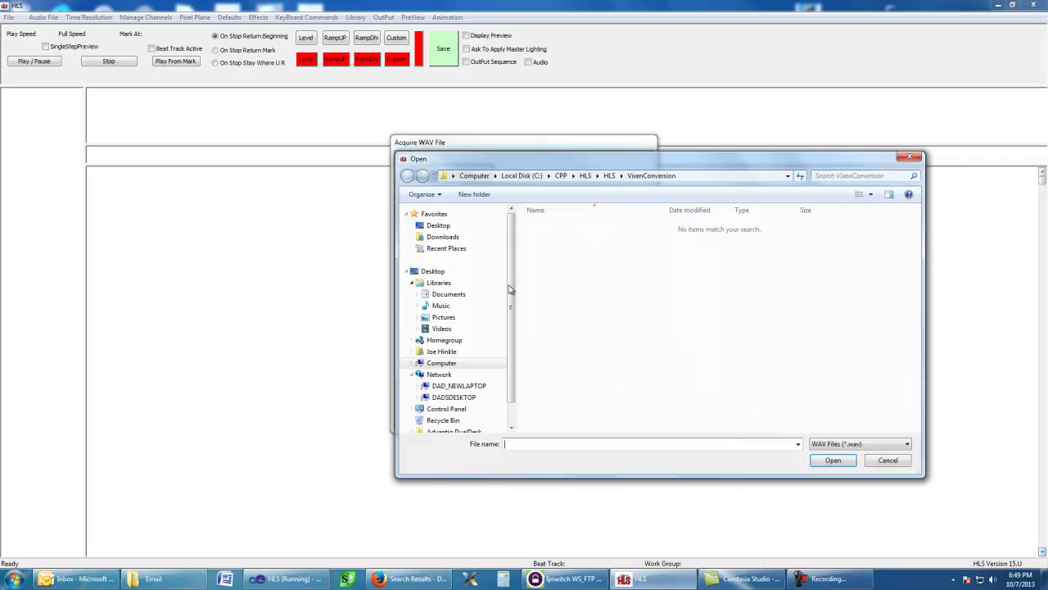
click(521, 175)
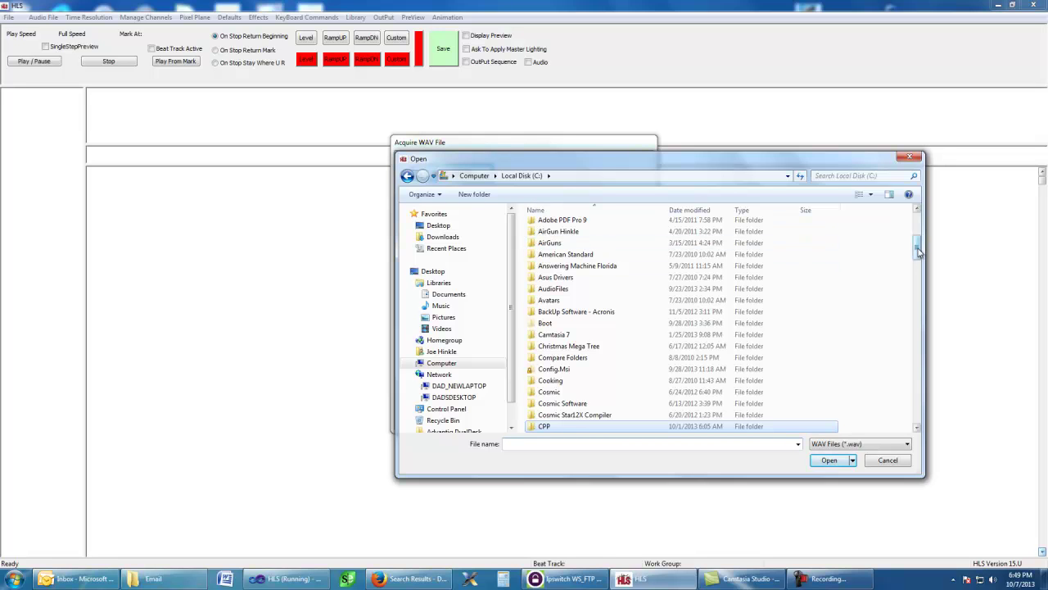
drag(916, 259, 921, 226)
double_click(558, 272)
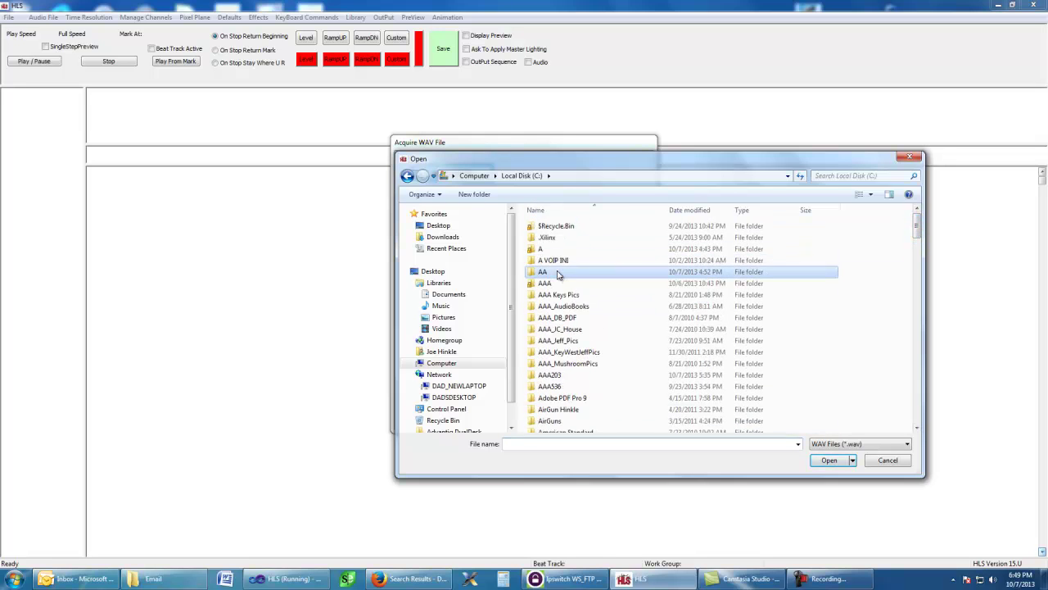
double_click(556, 239)
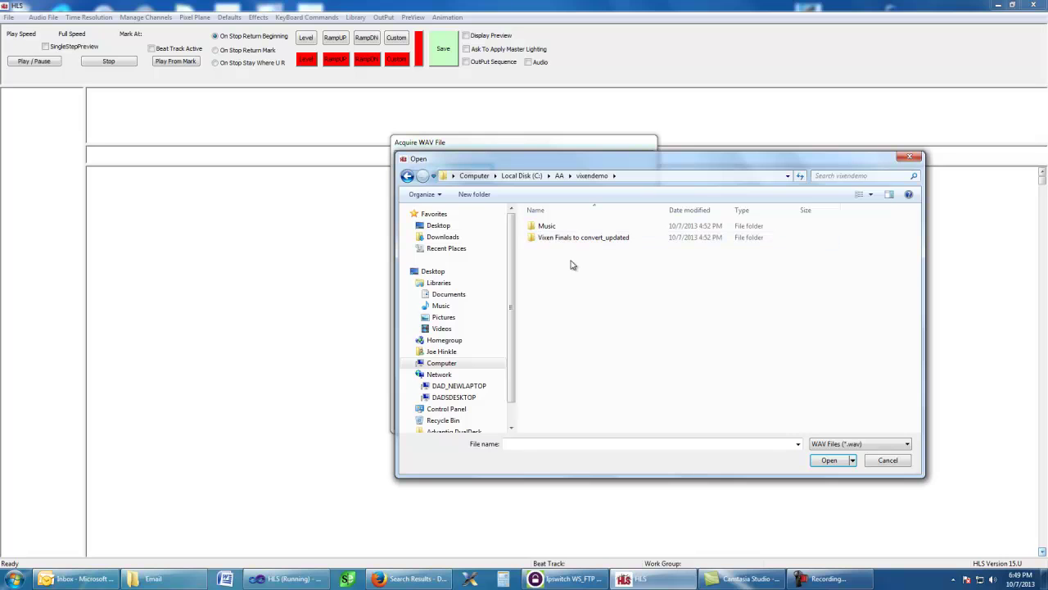
double_click(551, 231)
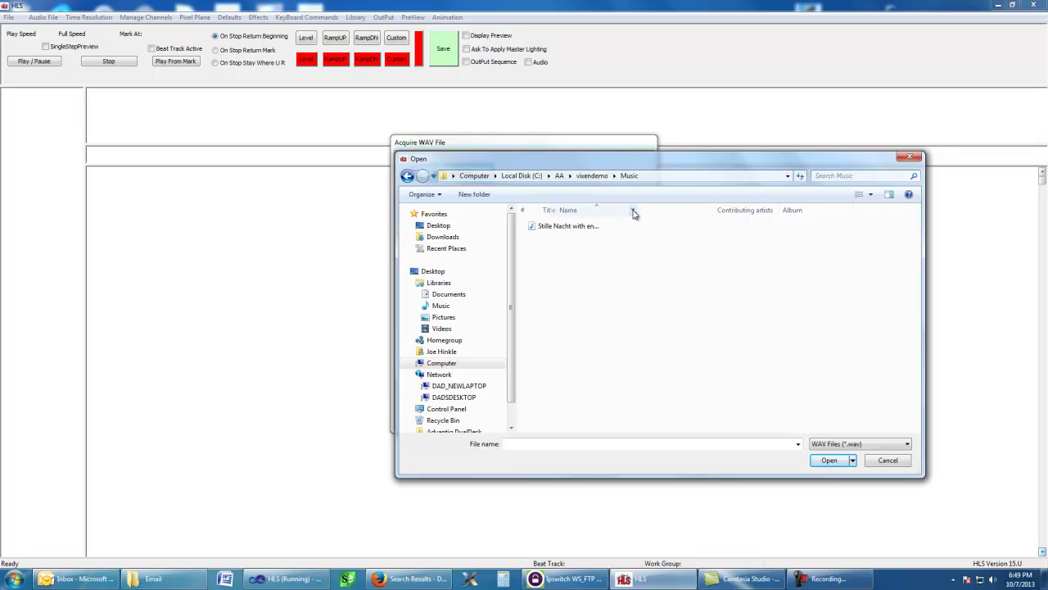
click(576, 228)
click(826, 461)
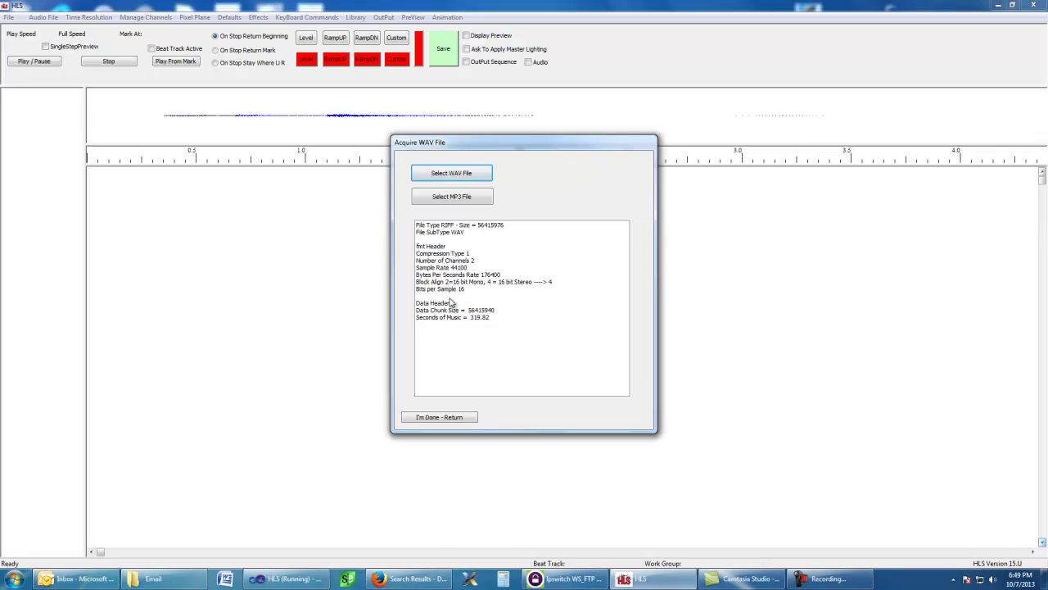
click(459, 416)
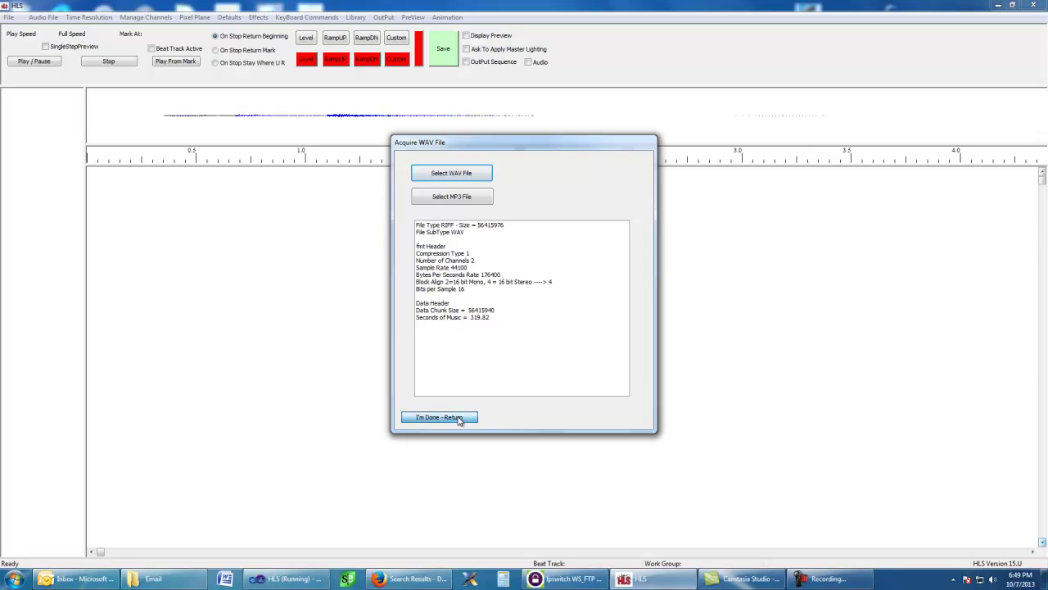
click(529, 310)
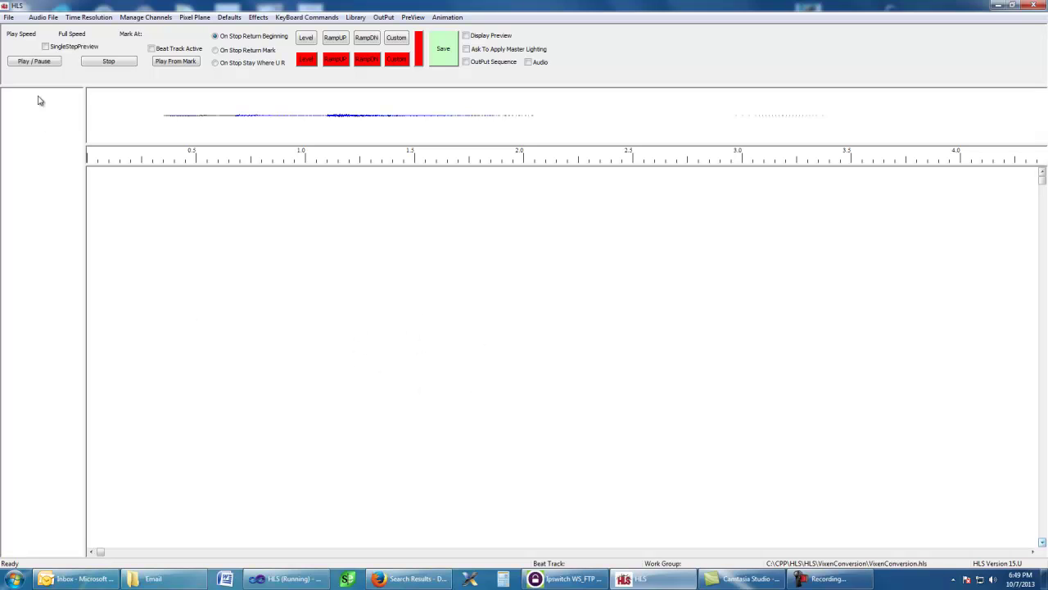
Import the Vixen file Stille Nacht.vix from C:\AA\vixendemo\Vixen Finals to convert_updated
click(9, 18)
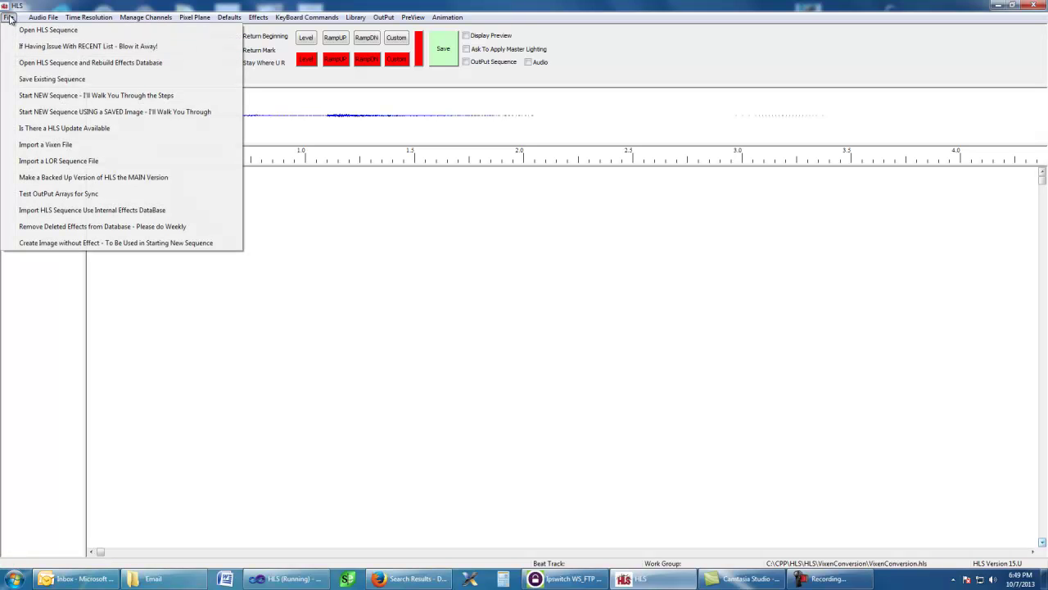
click(72, 146)
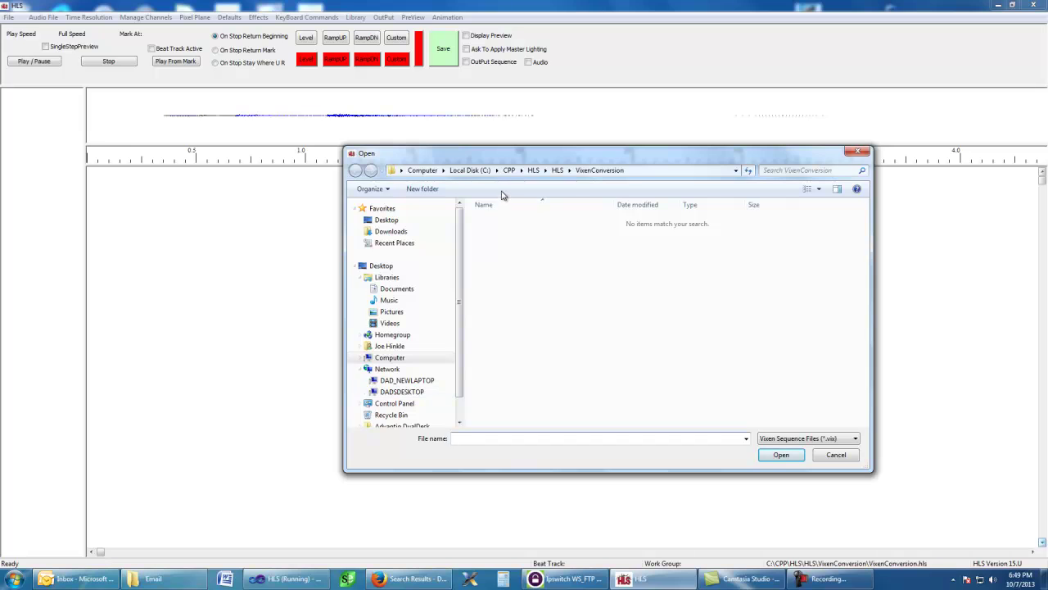
click(469, 171)
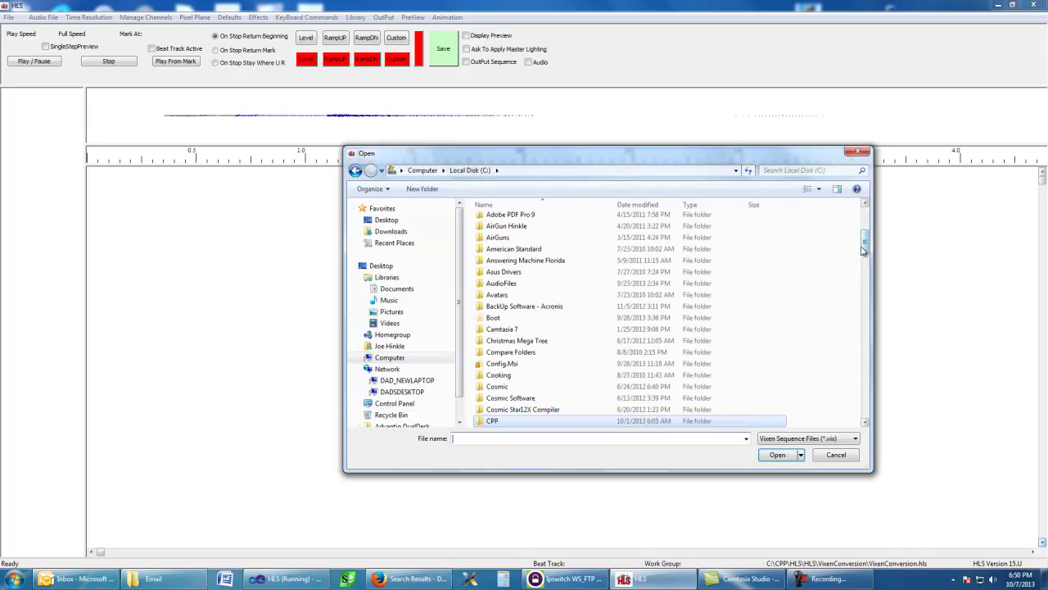
scroll(562, 246, up, 6)
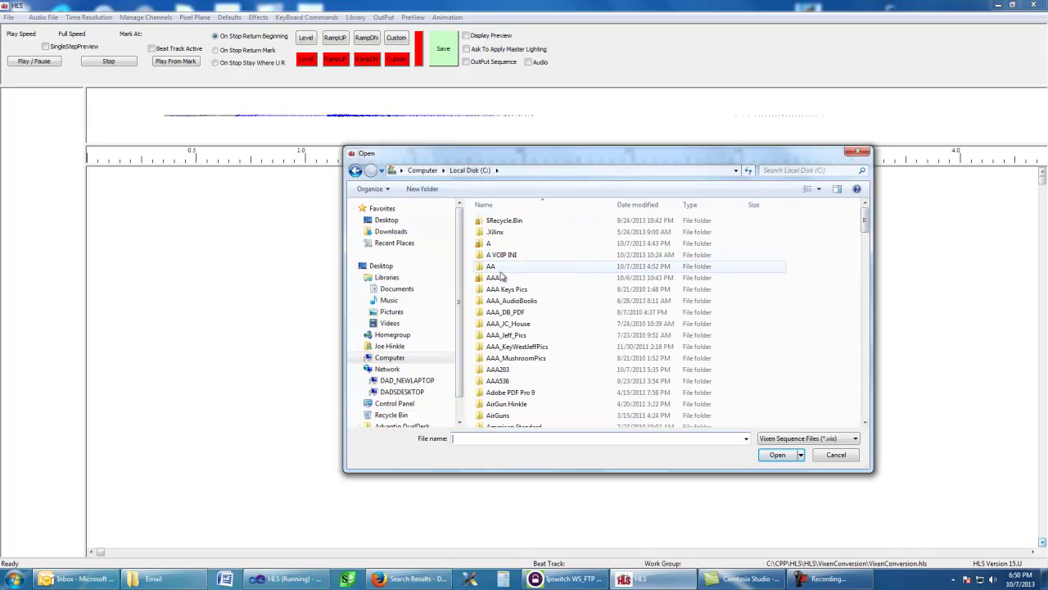
double_click(504, 268)
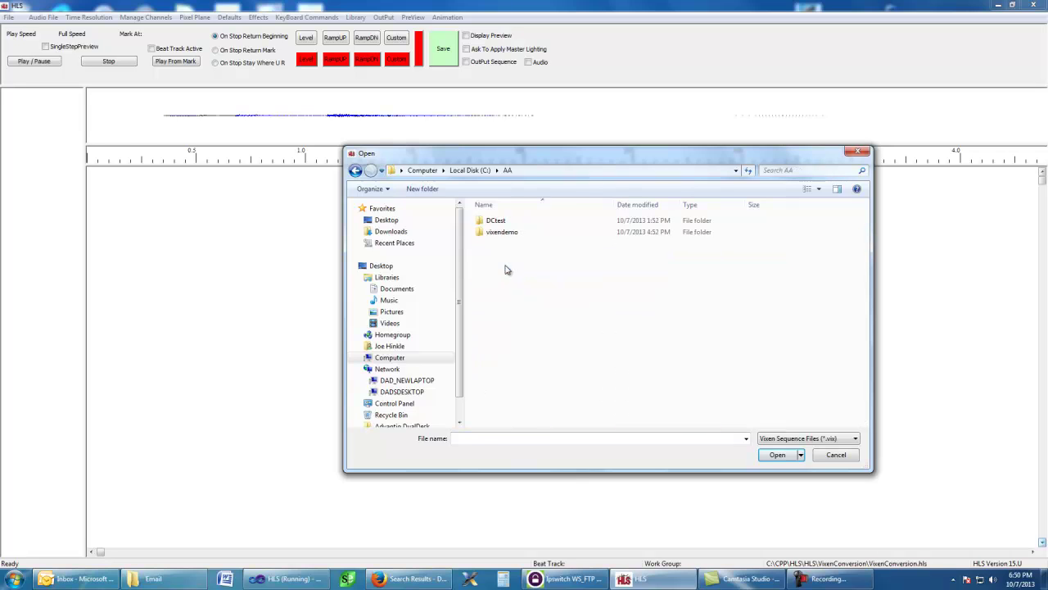
double_click(496, 233)
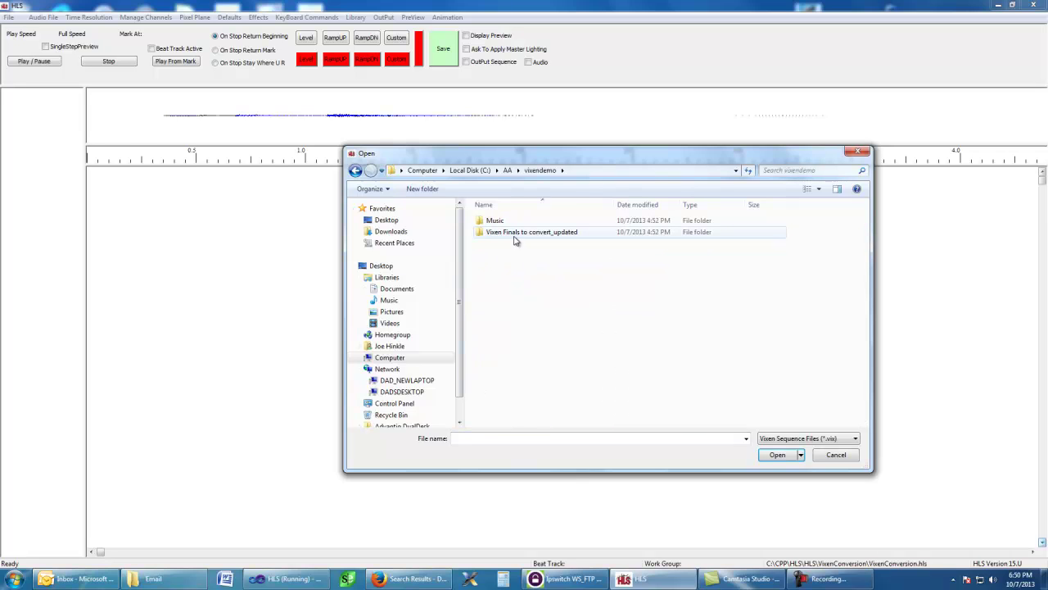
double_click(516, 234)
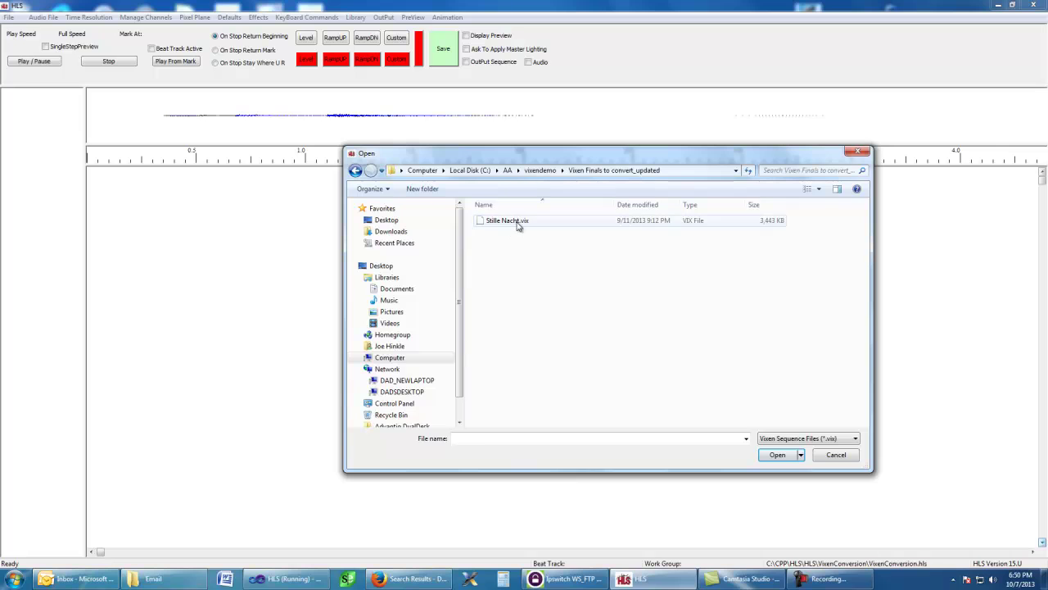
click(520, 228)
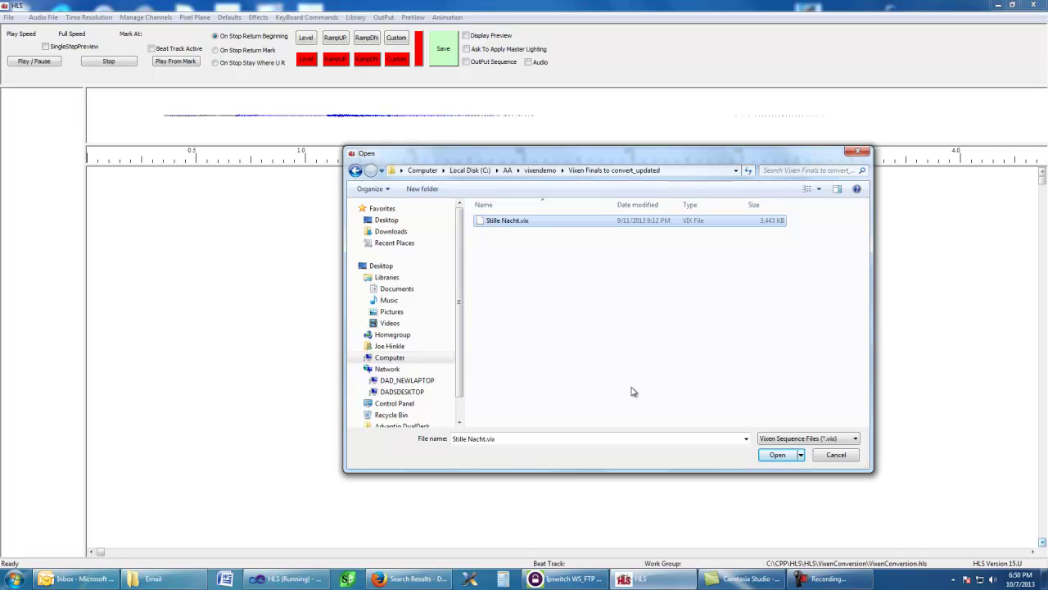
click(777, 455)
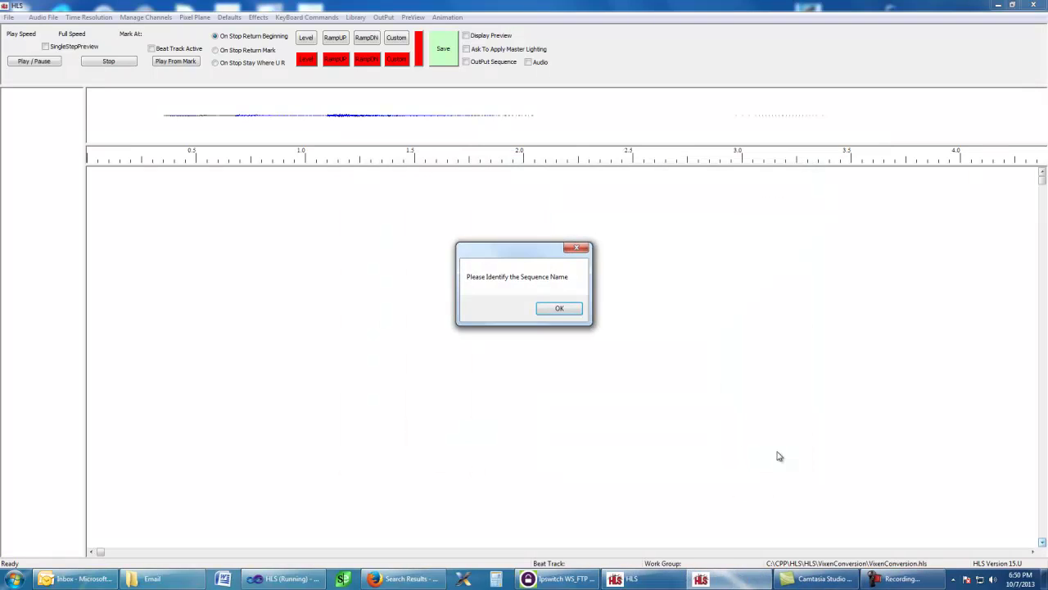
Convert the Vixen import into VixenConversion.hls, replacing the existing sequence, and save it
click(556, 311)
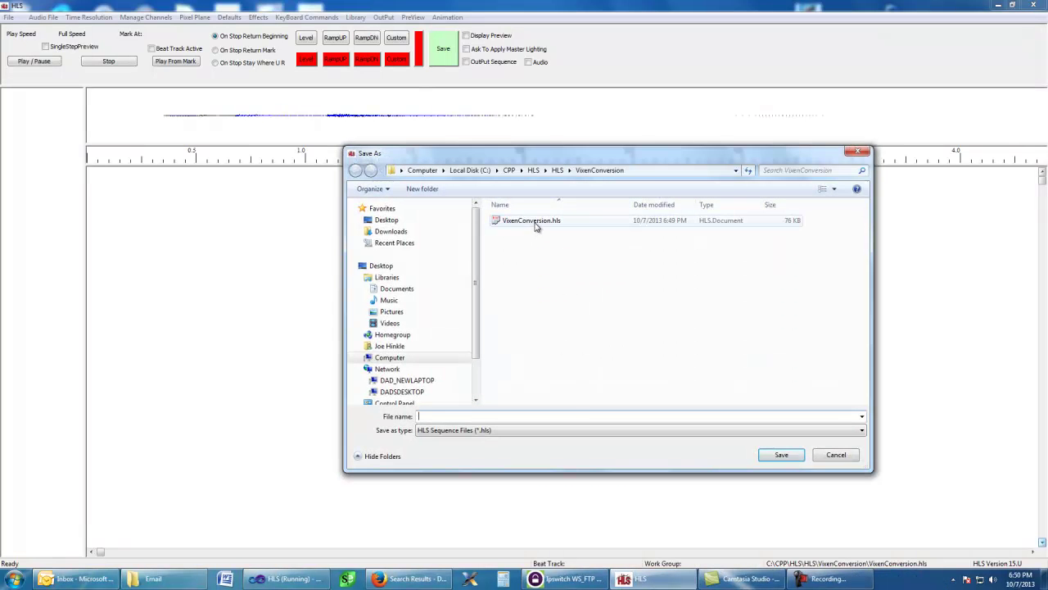
click(535, 227)
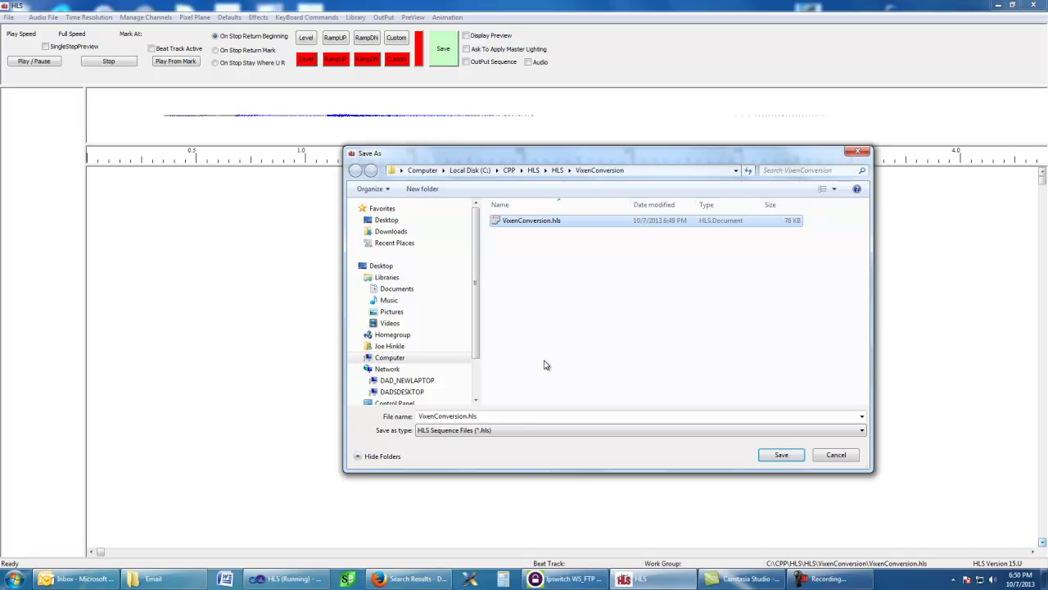
click(780, 456)
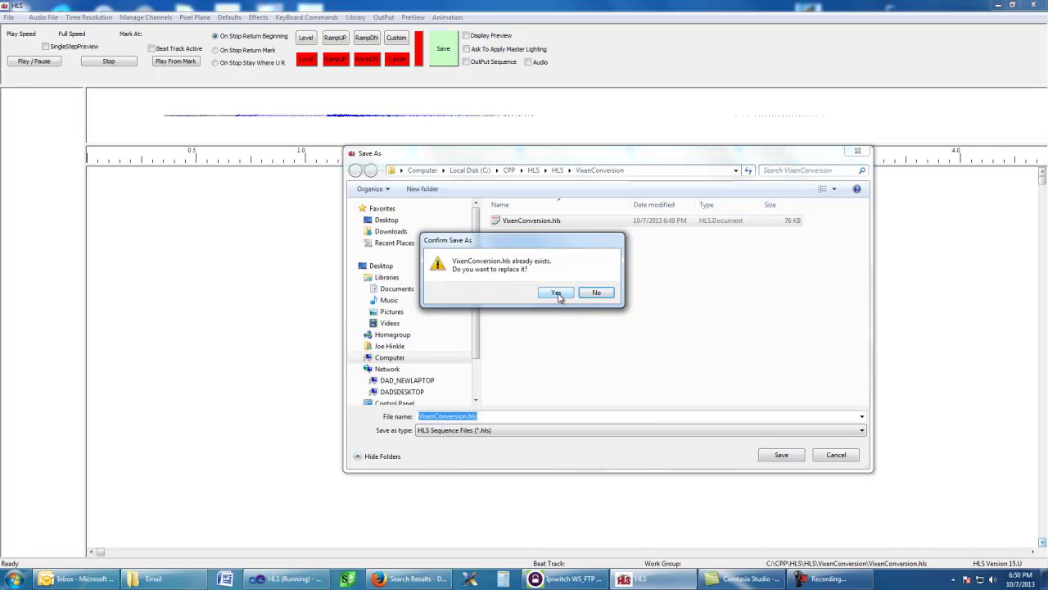
click(557, 293)
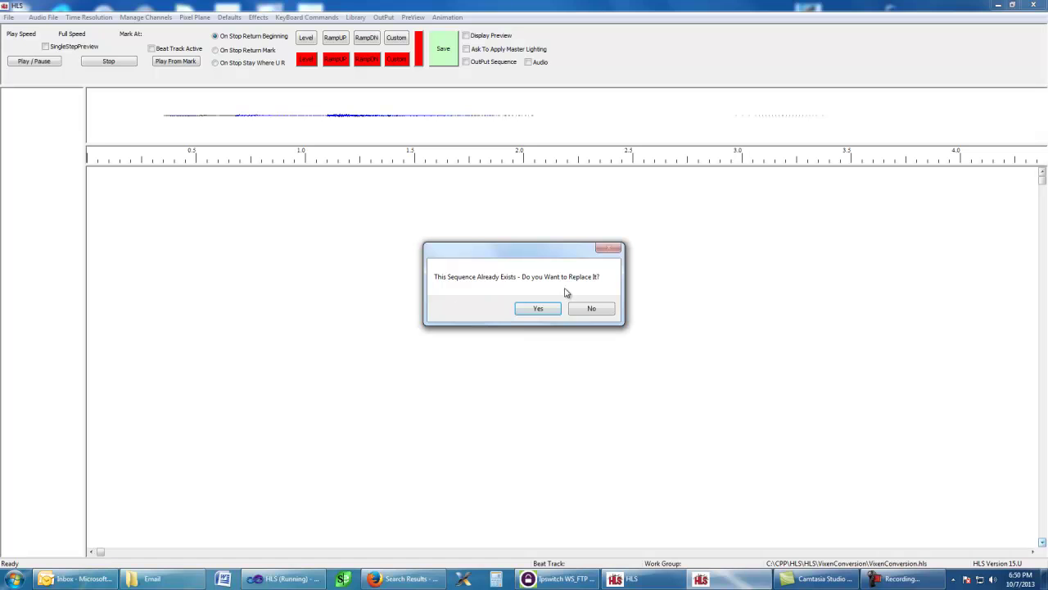
click(536, 309)
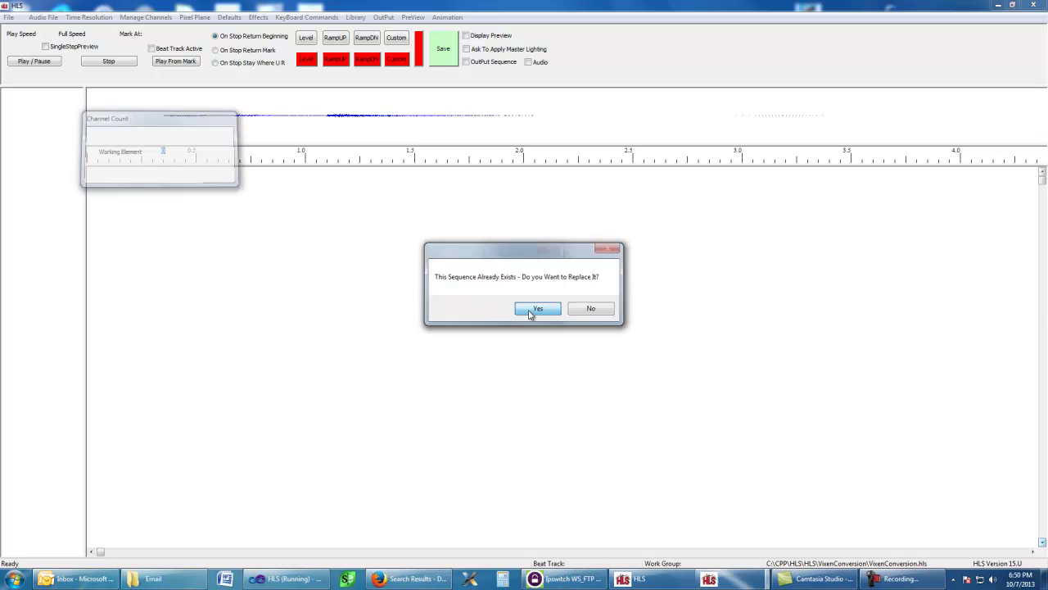
click(542, 311)
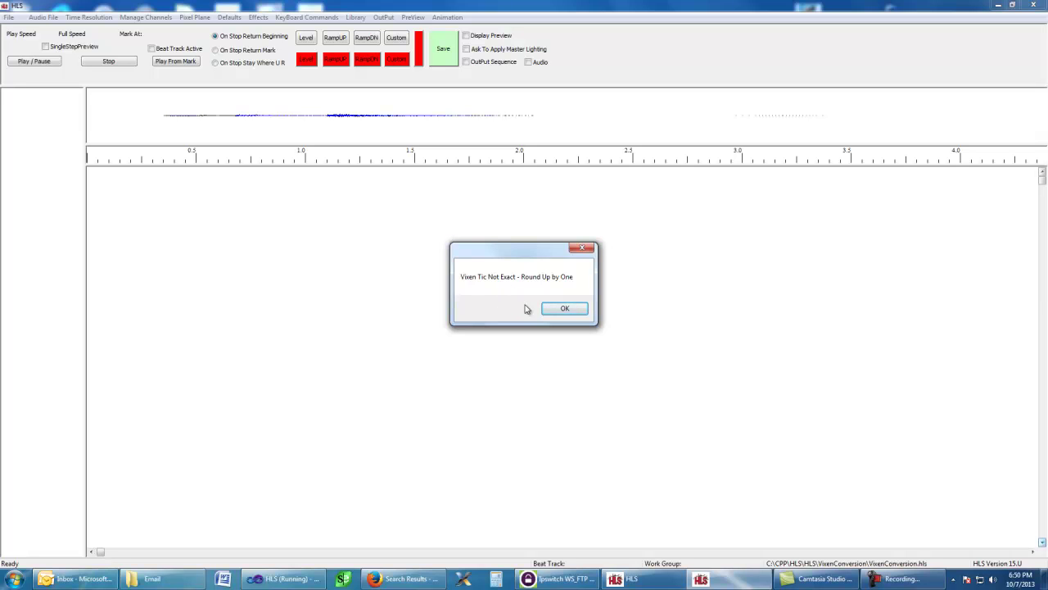
click(554, 310)
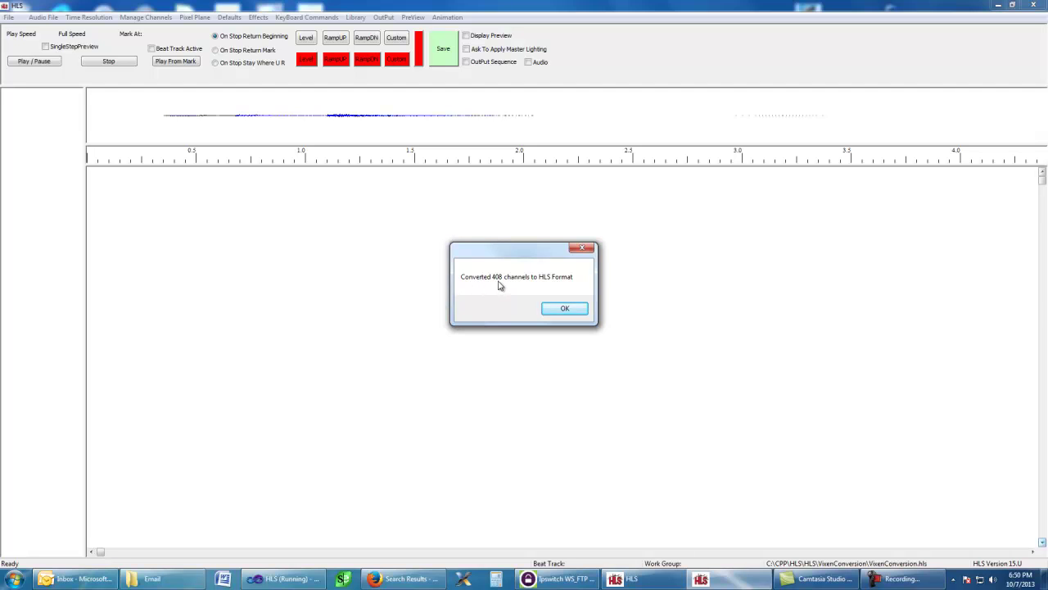
click(564, 312)
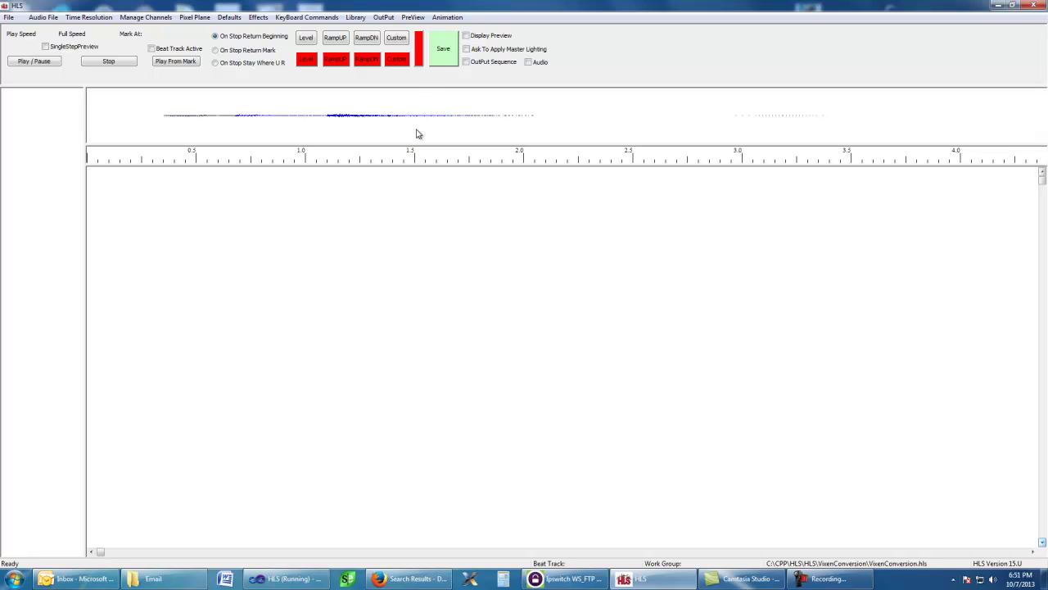
click(442, 59)
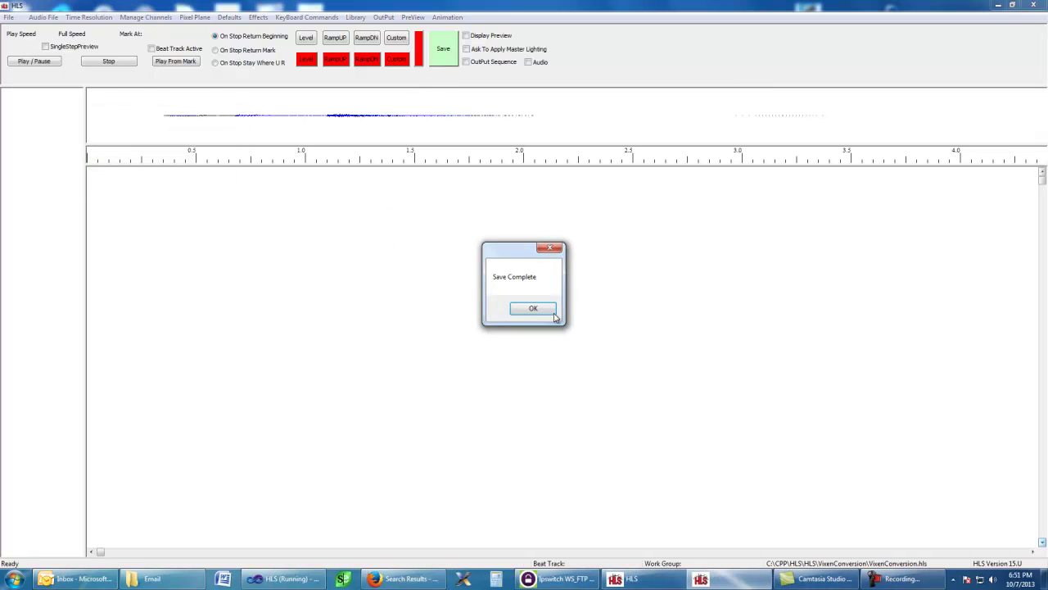
click(536, 309)
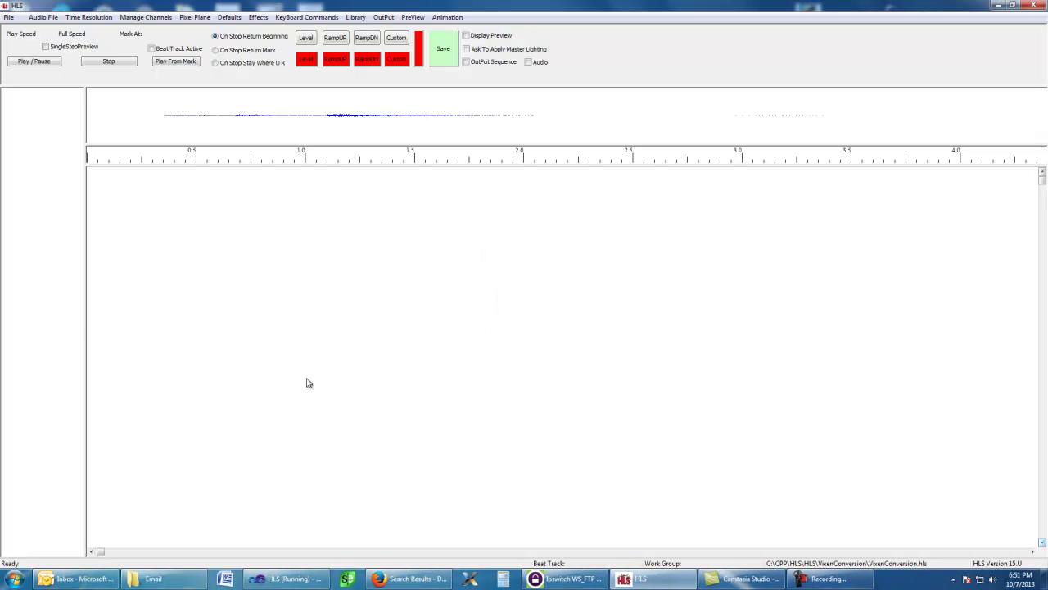
Renumber the universe of all raw channels, from 1-1 Drummer through 17-24 OPEN, to 1 and keep the changes
click(151, 18)
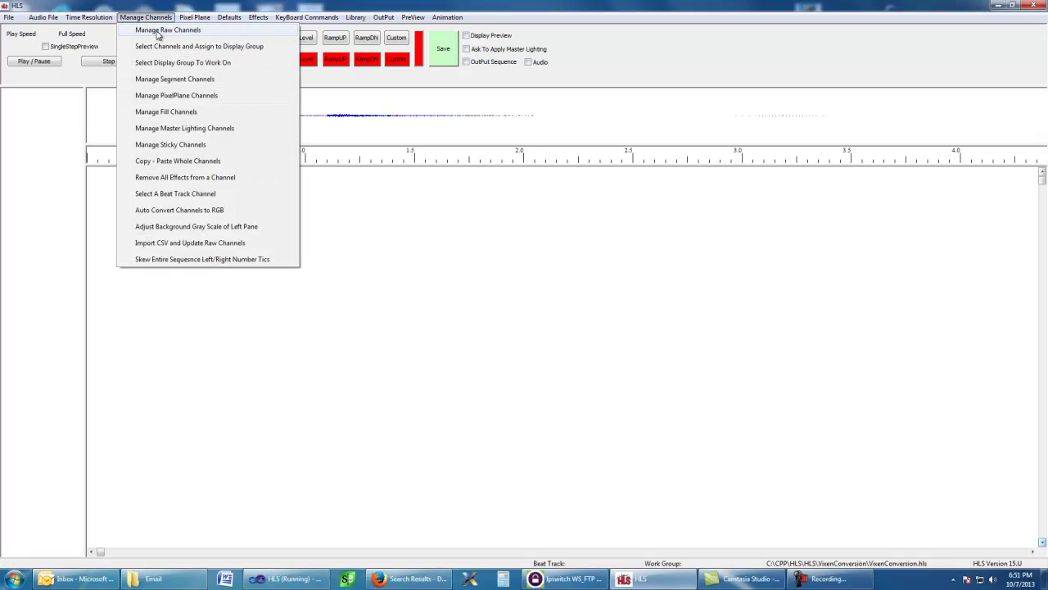
click(168, 31)
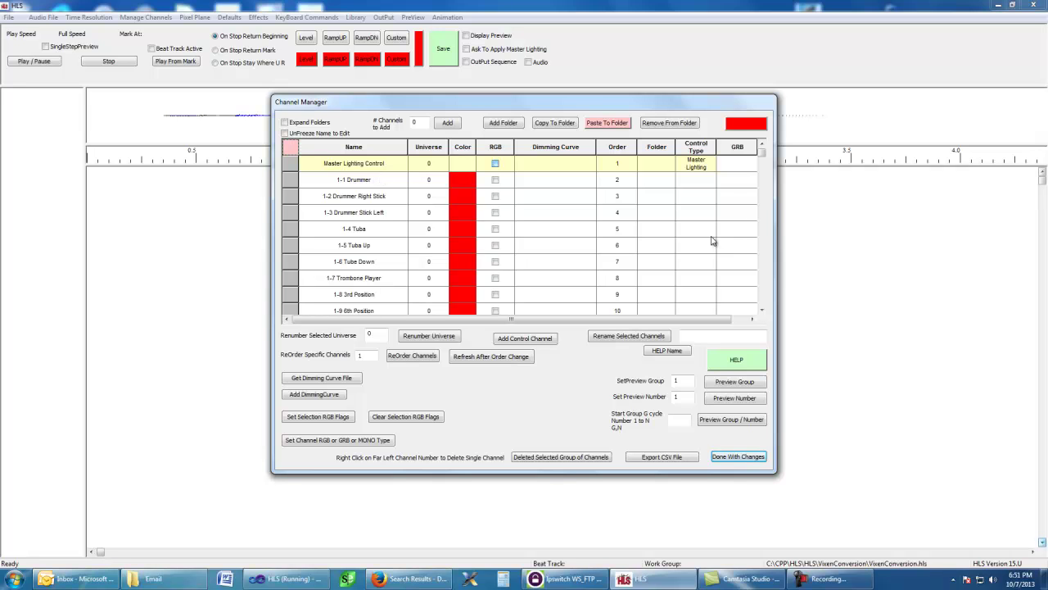
mouse_move(760, 159)
mouse_down()
mouse_move(770, 206)
mouse_move(762, 148)
mouse_up()
drag(433, 187, 434, 327)
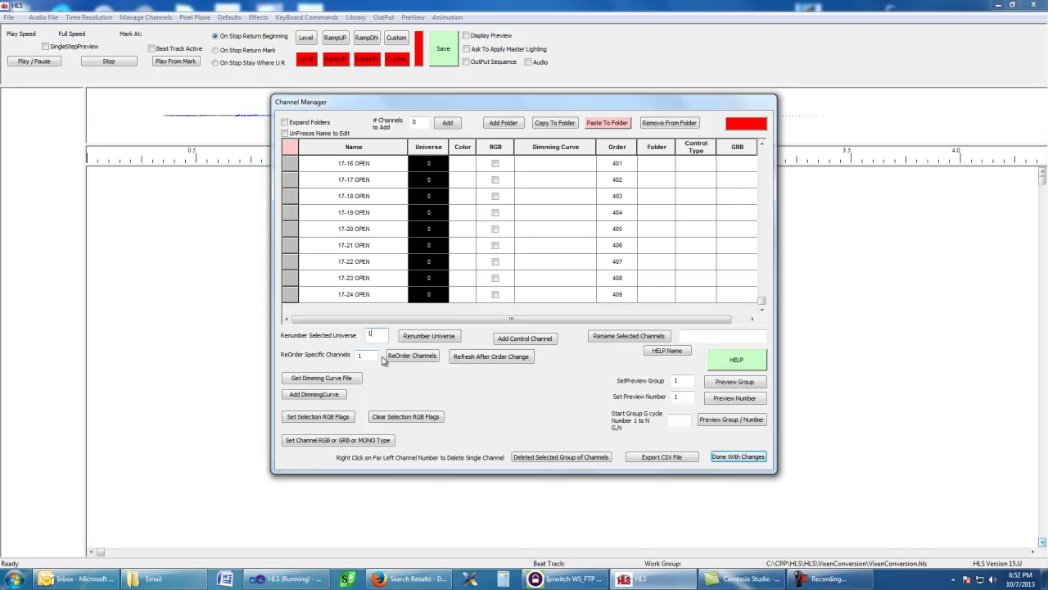
click(440, 335)
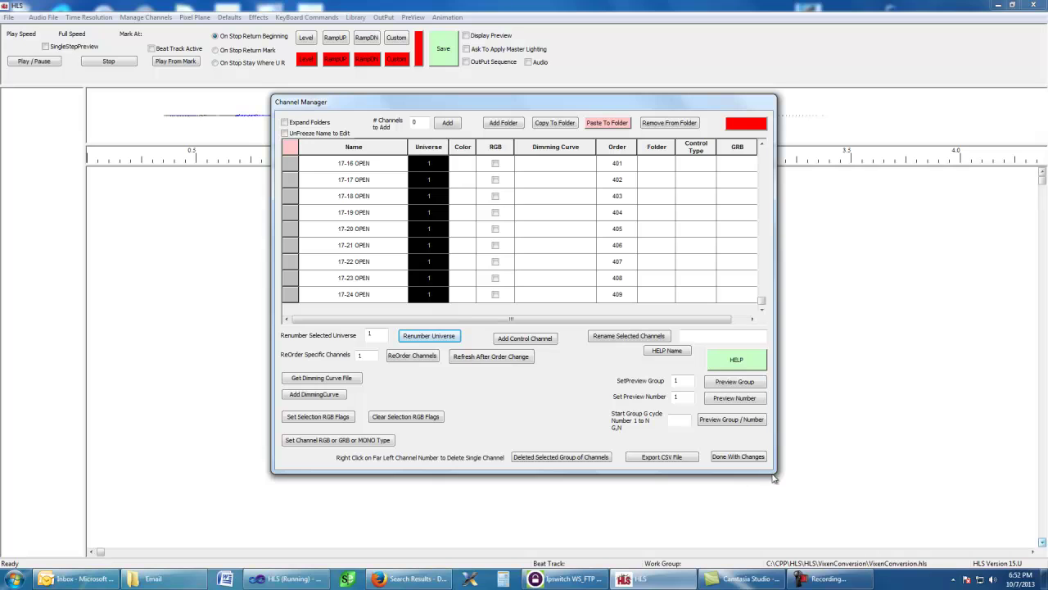
click(738, 457)
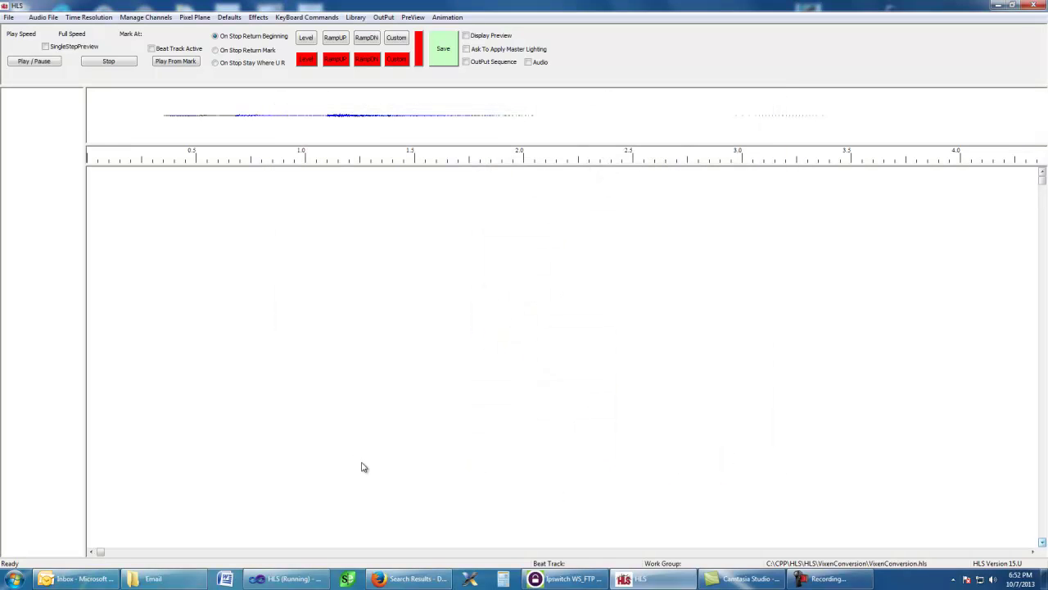
Create a display group named "all" that includes every channel, from Master Lighting Control through 17-24 OPEN, and save it
click(158, 20)
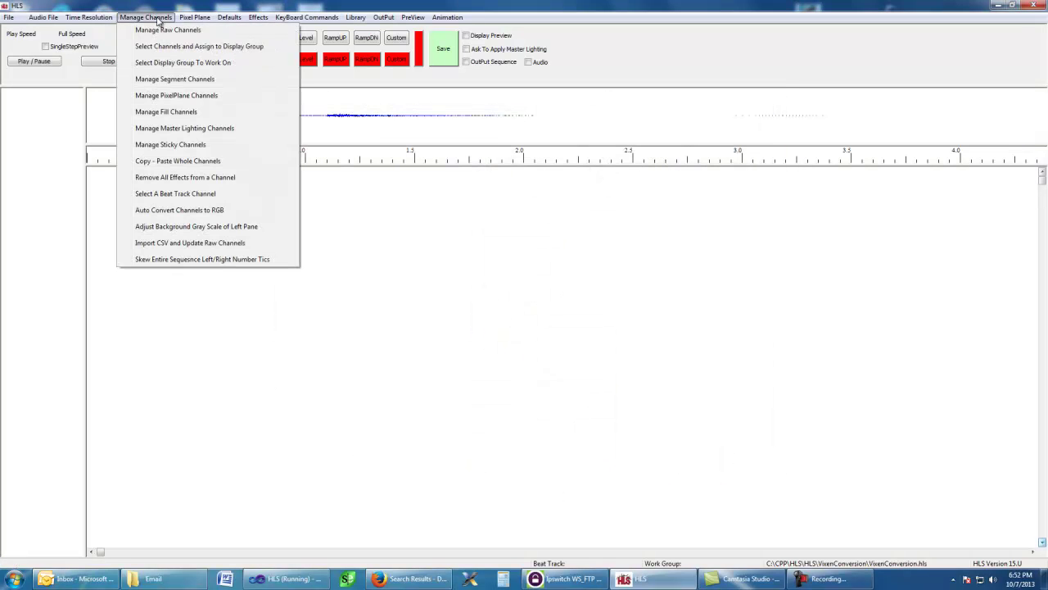
click(158, 48)
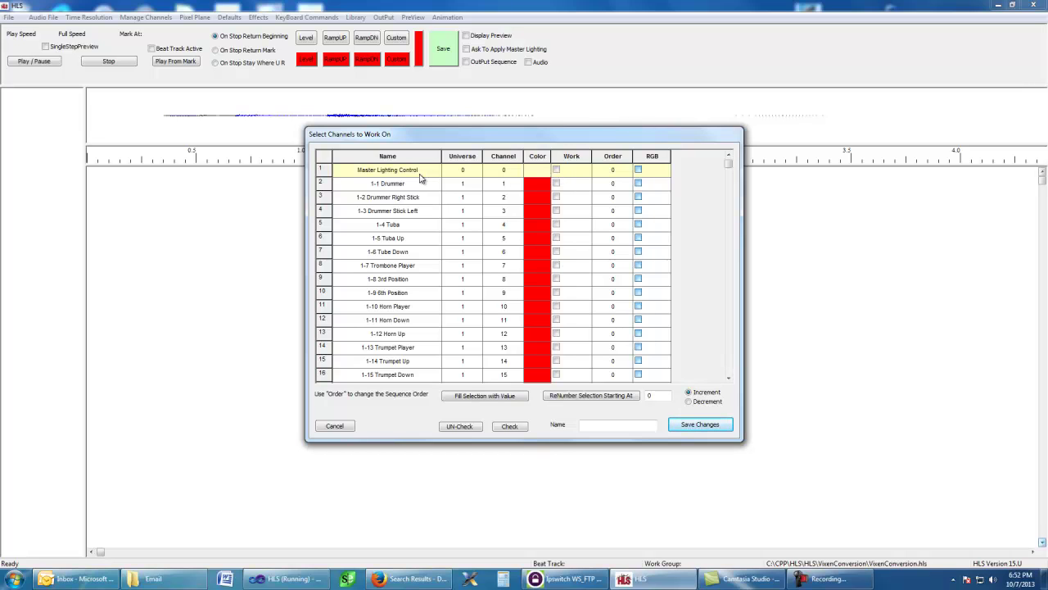
click(573, 173)
drag(573, 173, 563, 433)
click(509, 427)
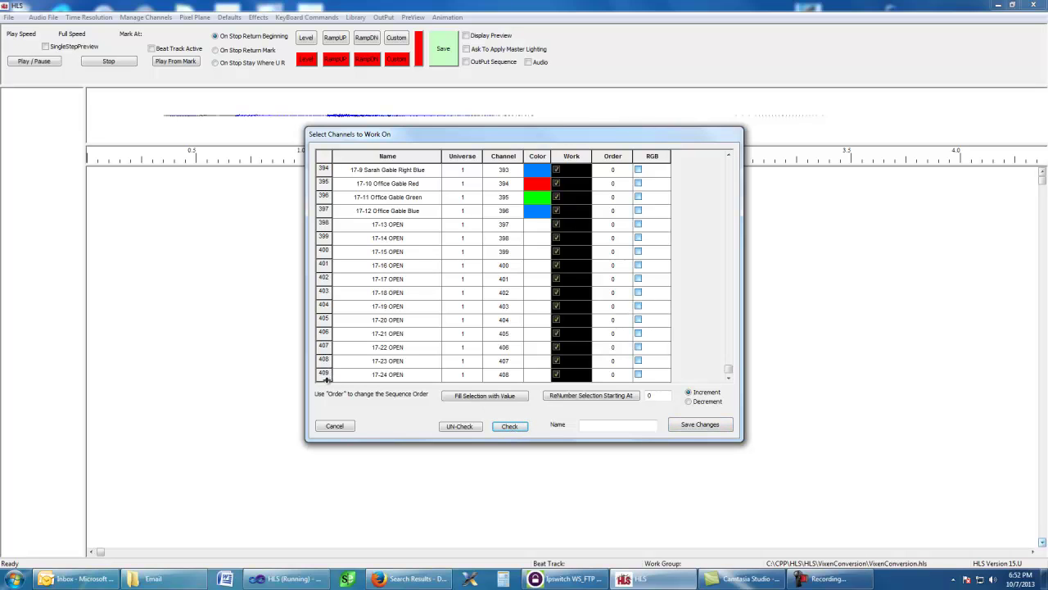
click(599, 426)
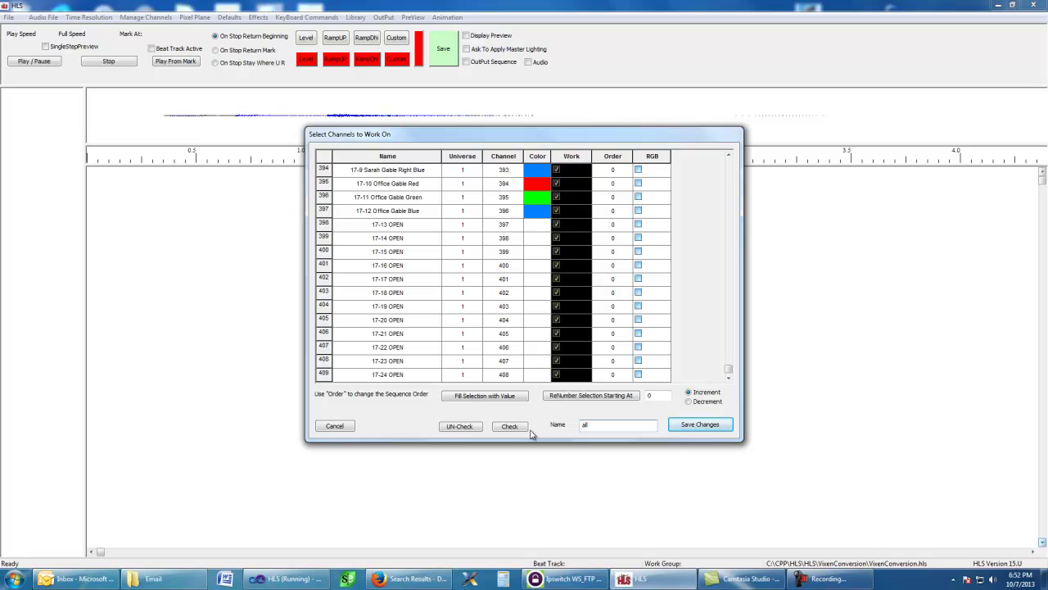
click(683, 425)
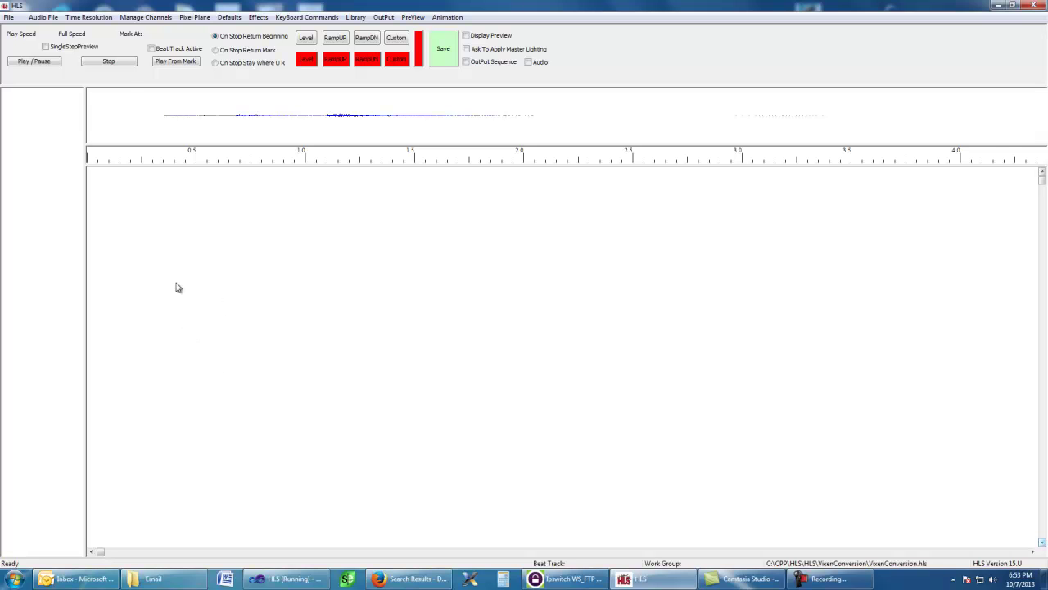
Load the "all" display group as the work group and look over its channels in the sequence grid
click(149, 18)
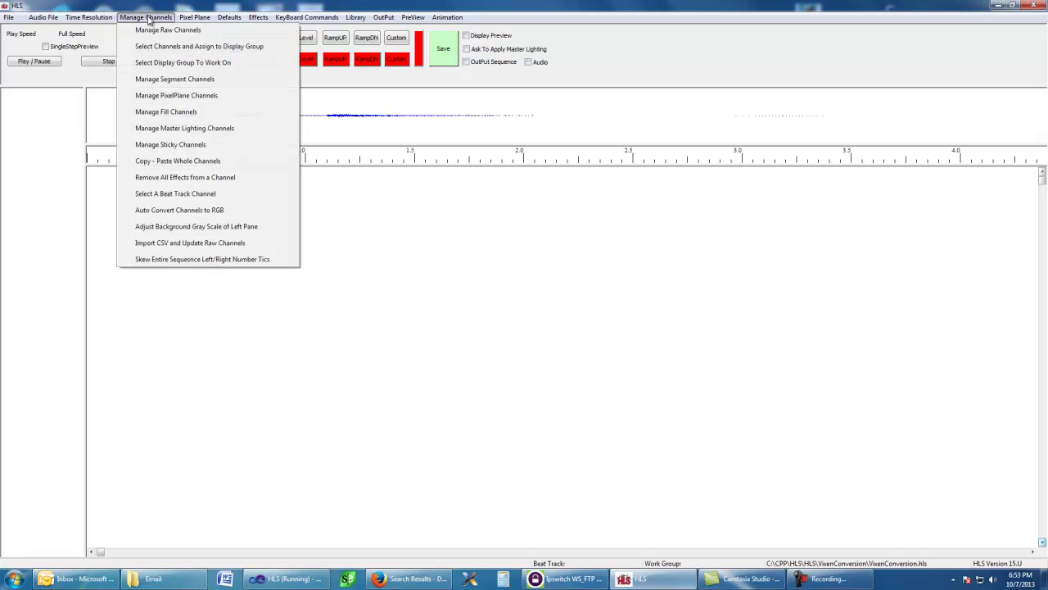
click(173, 63)
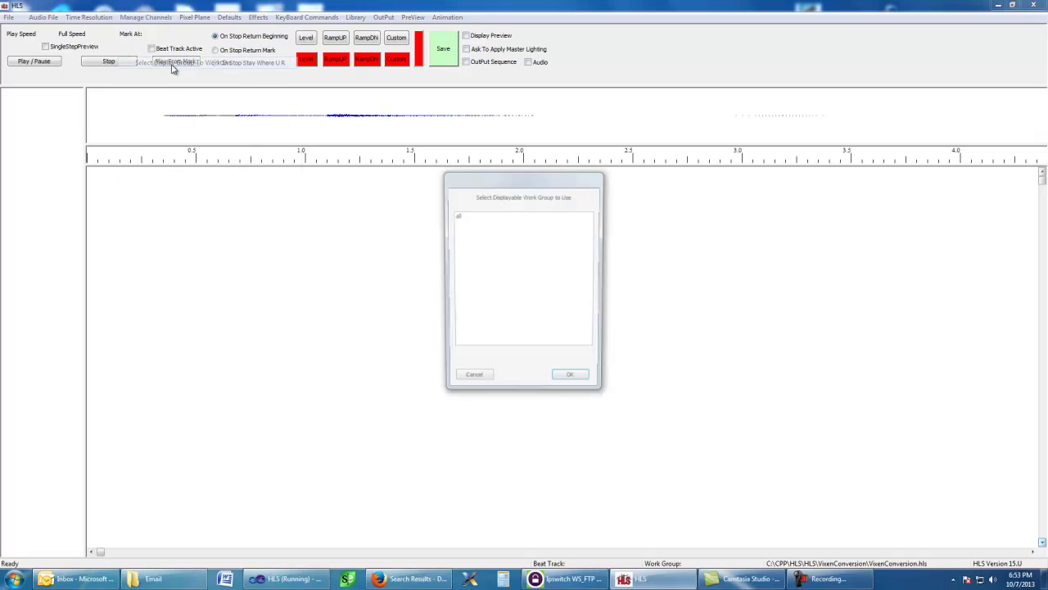
click(459, 218)
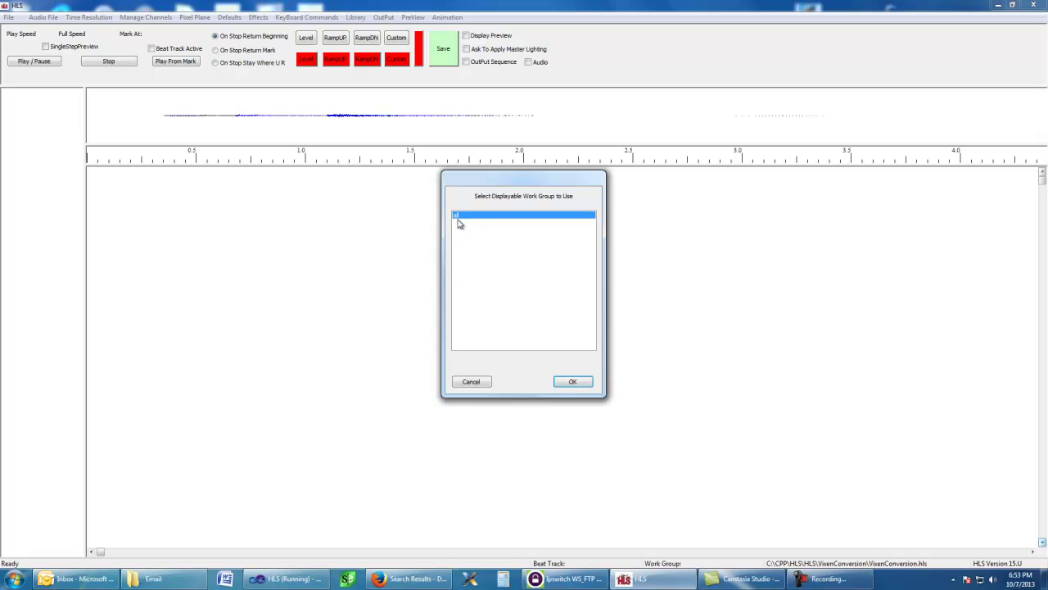
click(570, 381)
scroll(382, 400, down, 5)
scroll(382, 400, up, 4)
scroll(381, 400, down, 4)
scroll(379, 405, up, 1)
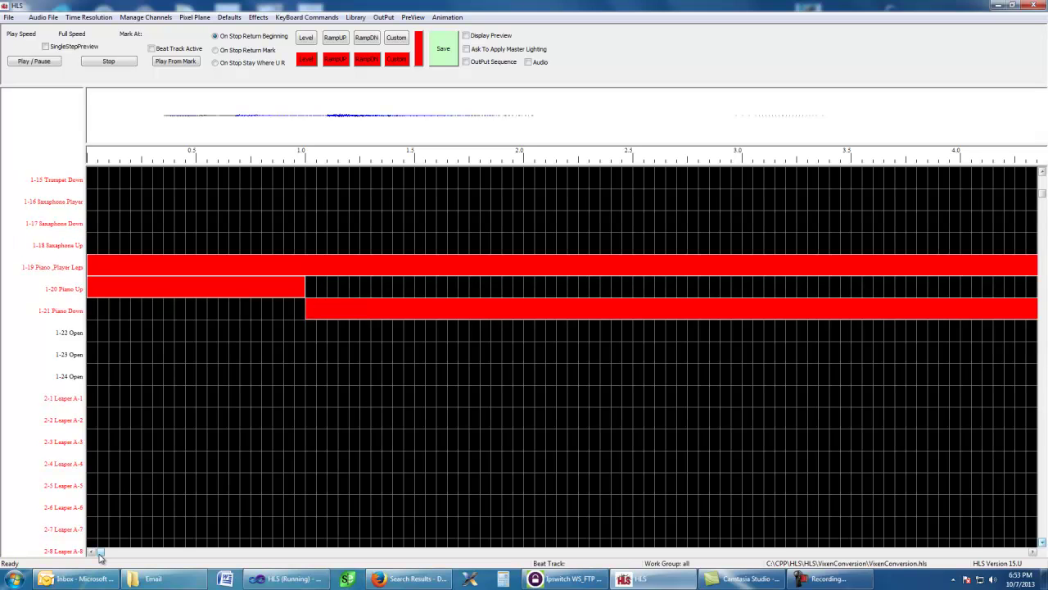
Add a 4-cell level effect at the very end of the Master Lighting Control channel and set its intensity to 0
drag(101, 556, 870, 555)
drag(870, 553, 1016, 556)
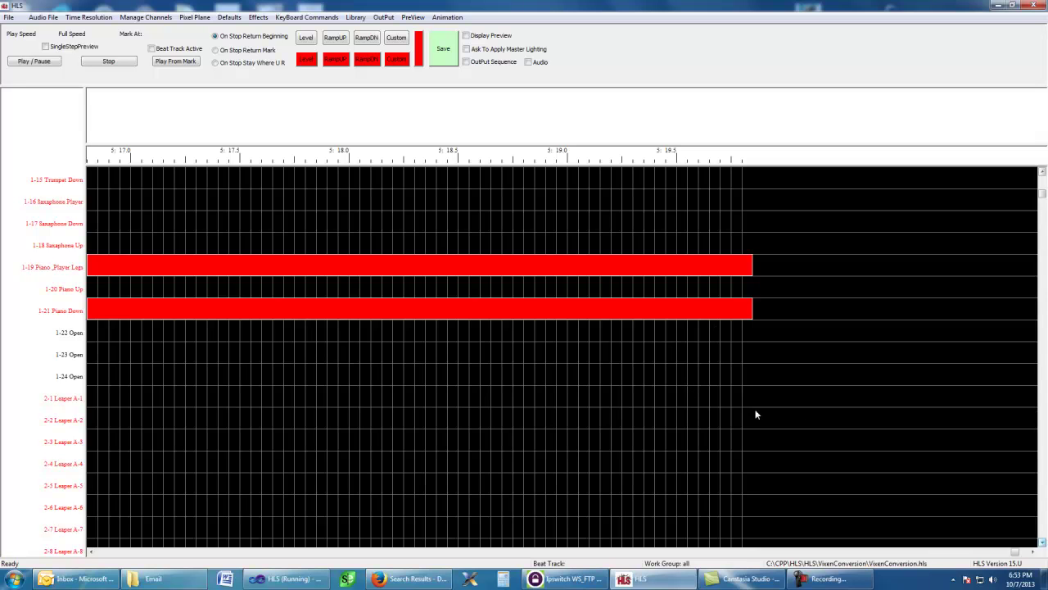
drag(1042, 195, 1042, 176)
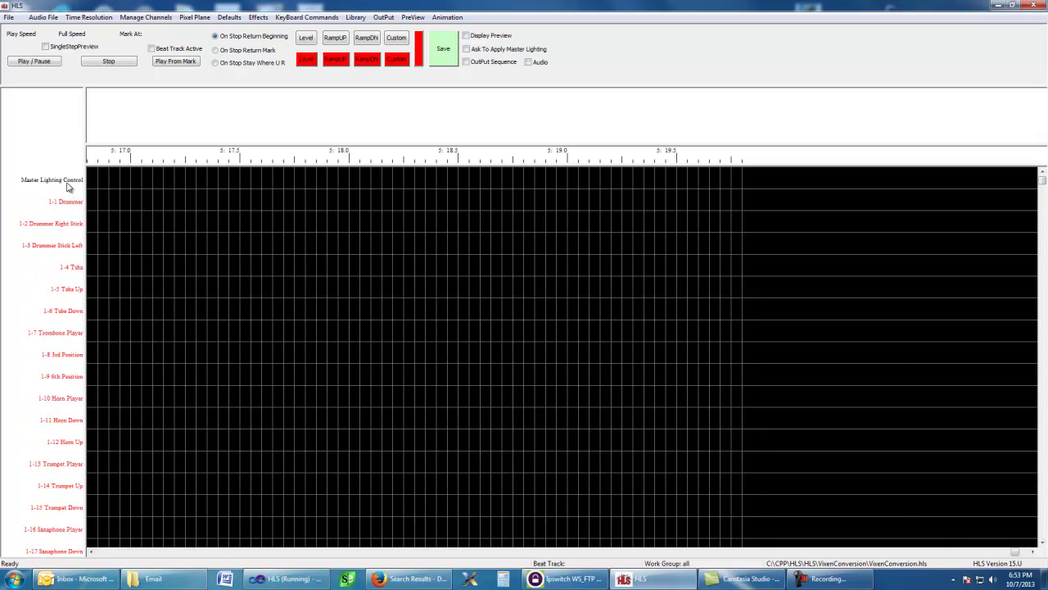
drag(728, 183, 755, 175)
click(306, 39)
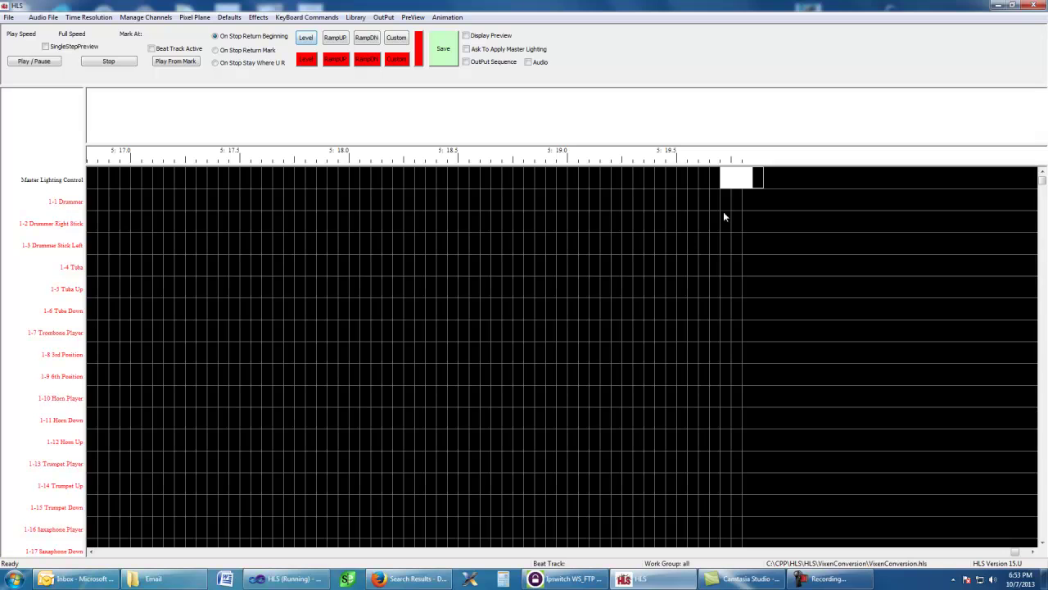
right_click(735, 187)
click(745, 211)
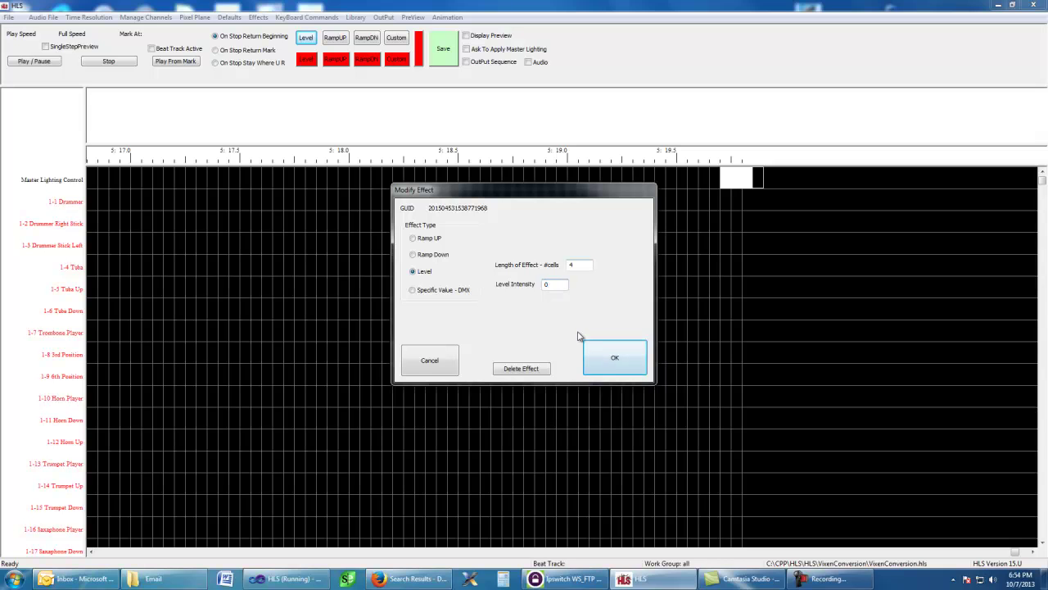
click(606, 355)
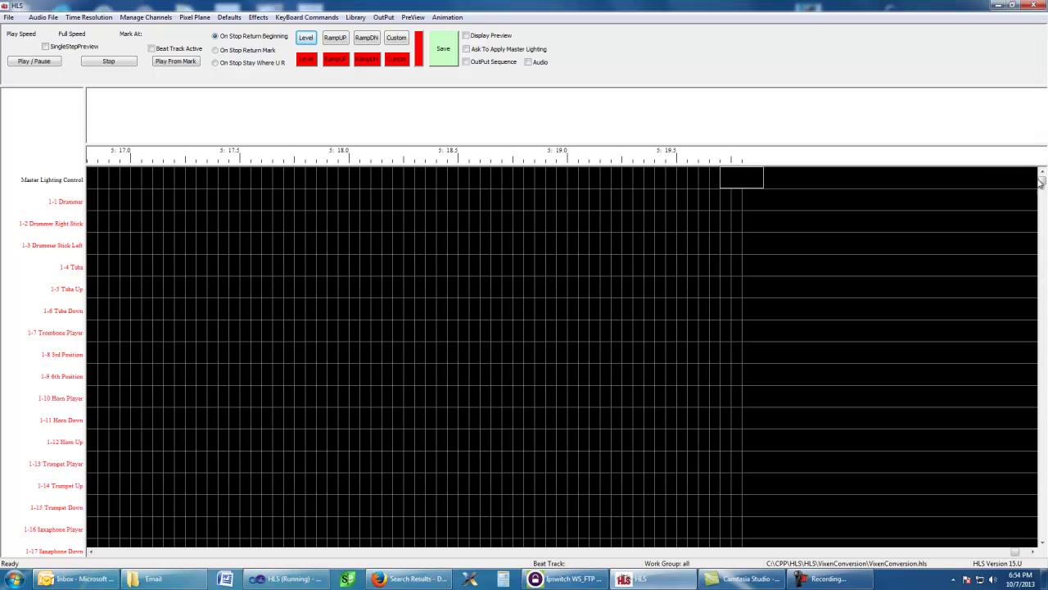
Enable asking to apply master lighting and try to turn on output of the sequence
drag(1043, 180, 1044, 190)
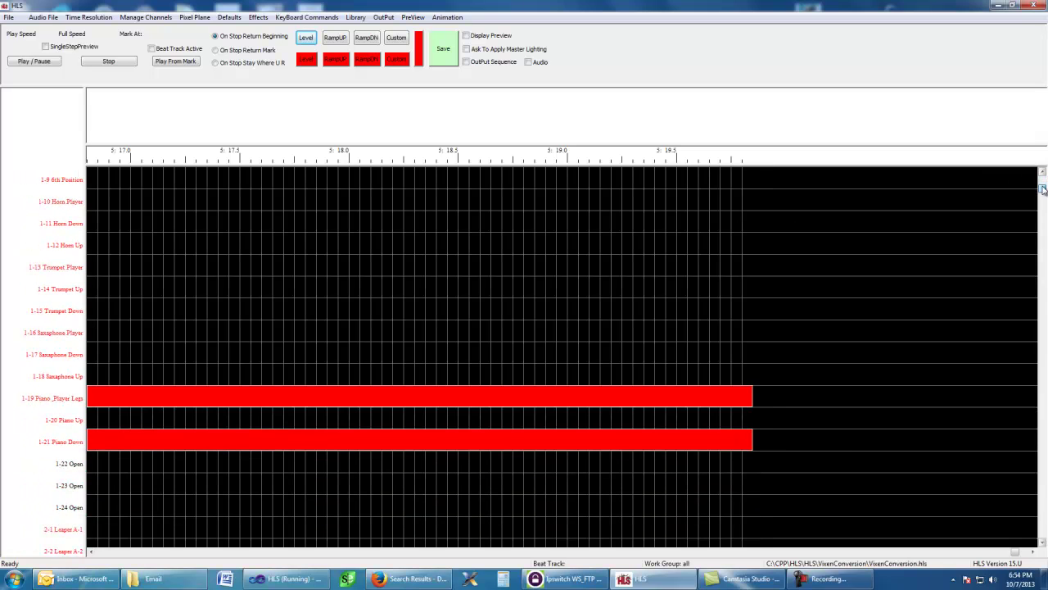
click(466, 50)
click(466, 63)
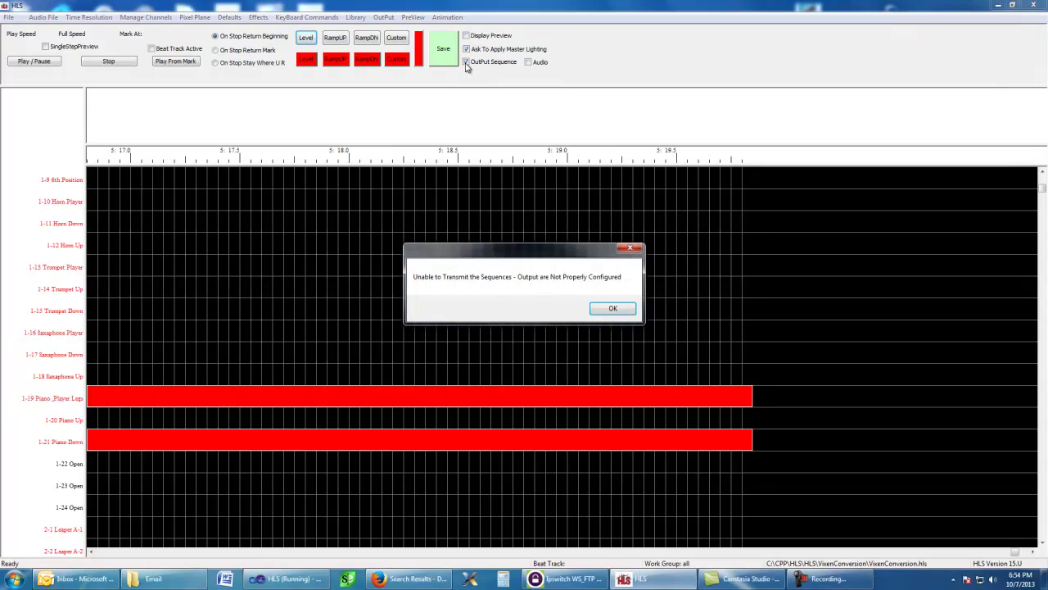
click(614, 310)
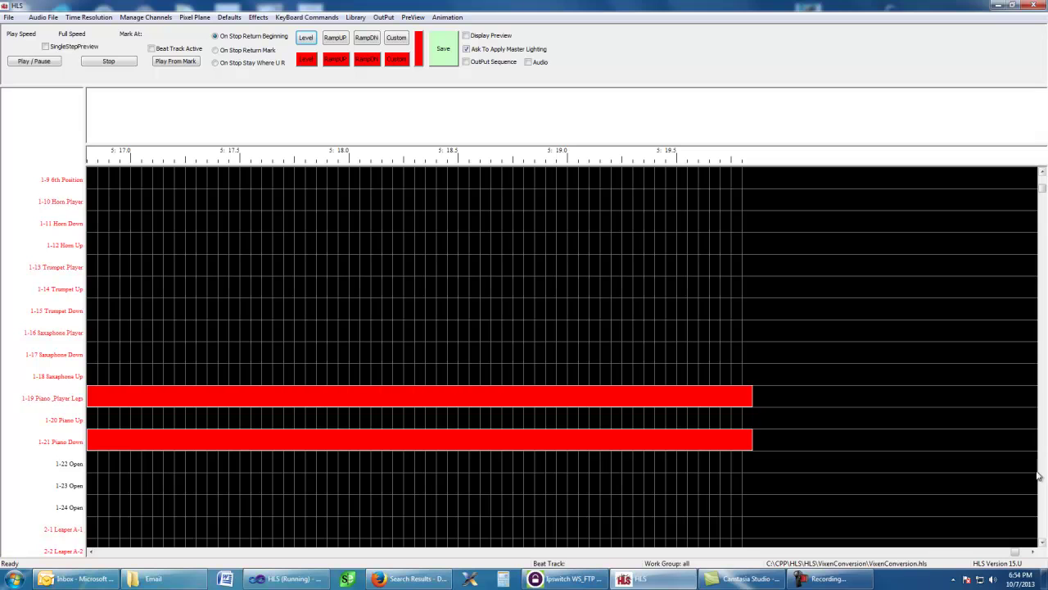
Open the channel preparation for output, remove the breakpoint at line 180 of OutPutChannelManager.cpp in Visual Studio, and resume HLS
drag(1043, 191, 1043, 174)
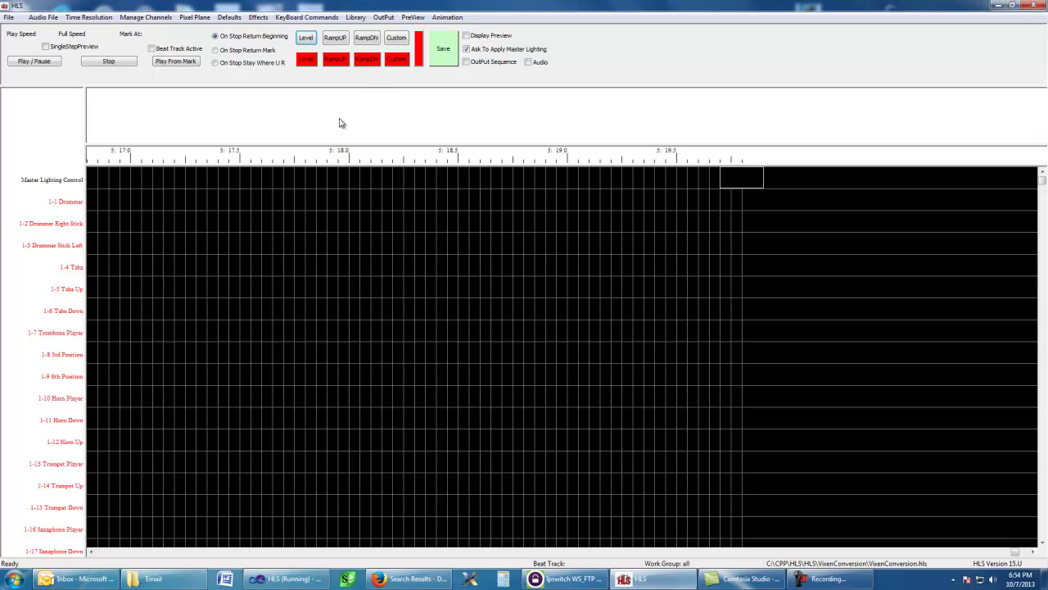
click(381, 19)
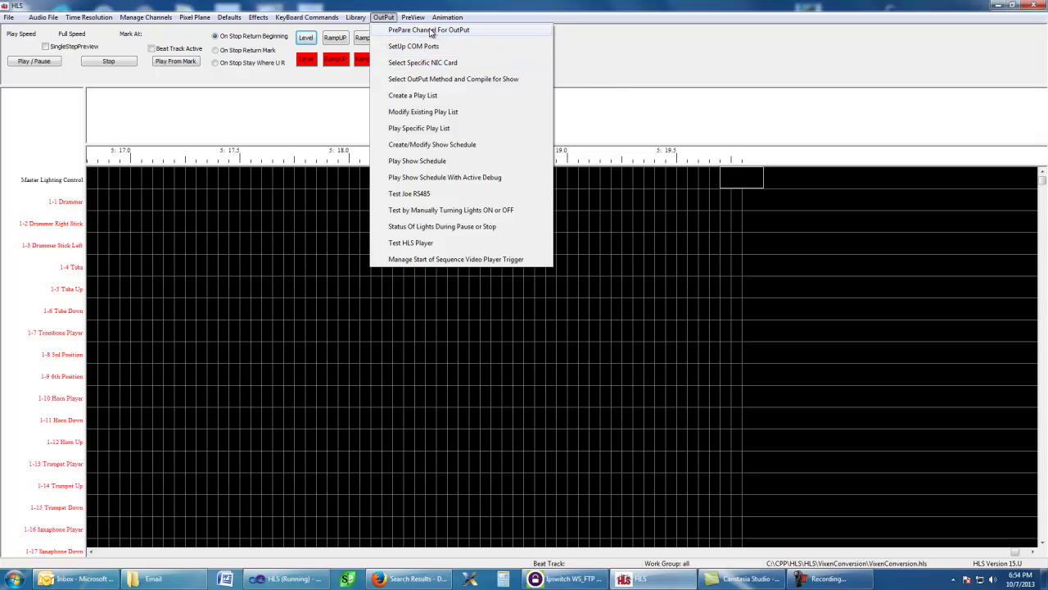
click(431, 30)
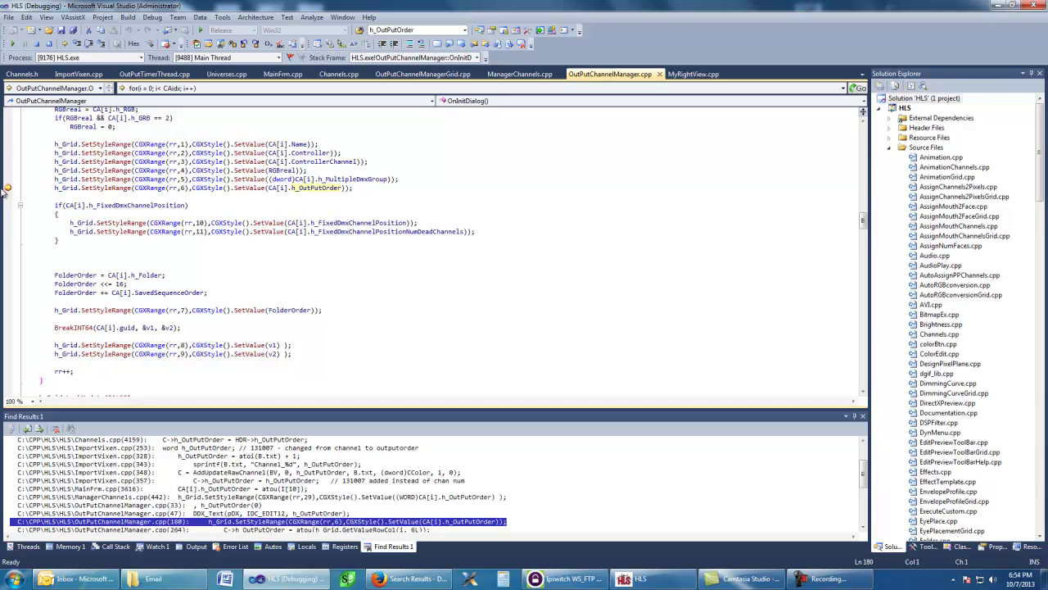
click(6, 188)
click(12, 44)
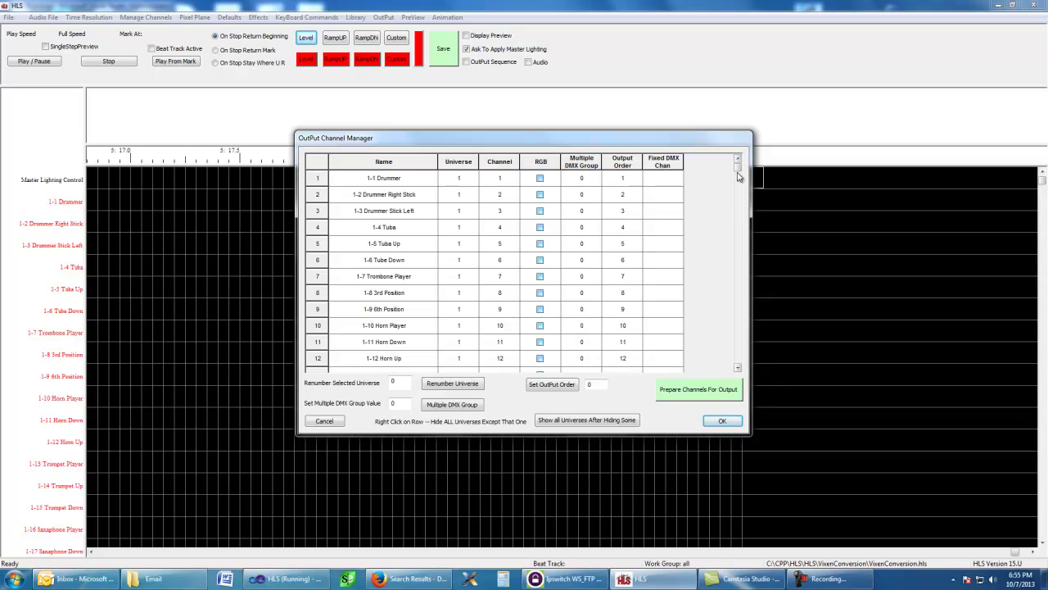
Check the universe 1 channel list, prepare the channels for output, and accept the result
mouse_move(738, 169)
mouse_down()
mouse_move(737, 381)
mouse_move(737, 168)
mouse_up()
mouse_move(739, 168)
mouse_down()
mouse_move(737, 262)
mouse_move(735, 165)
mouse_up()
click(700, 394)
click(725, 422)
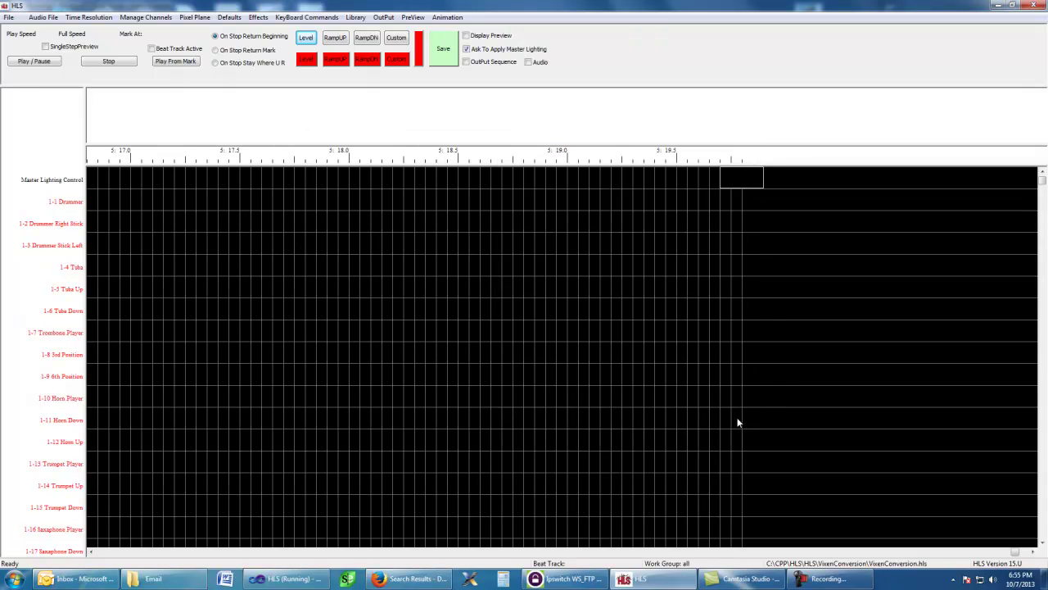
Add COM port 1 with 57600 baud, 1 stop bit and no parity, and save the port setup
click(384, 17)
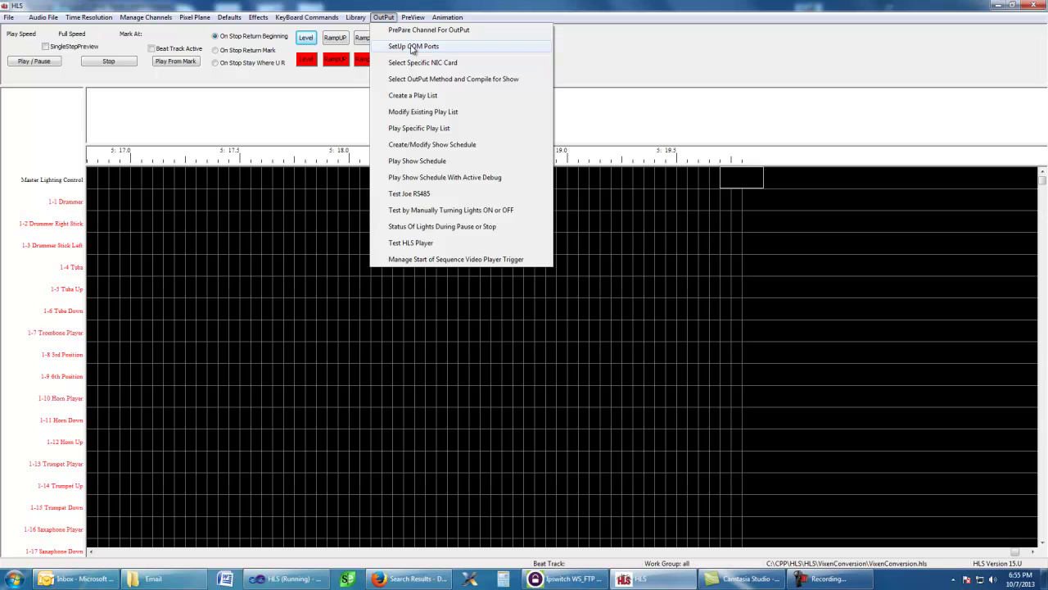
click(413, 47)
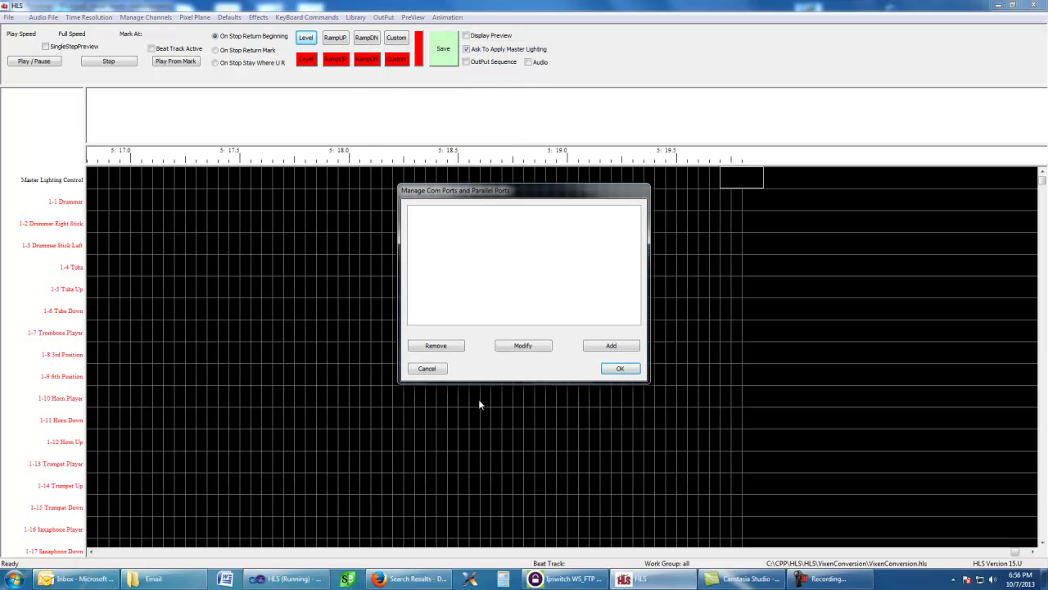
click(616, 347)
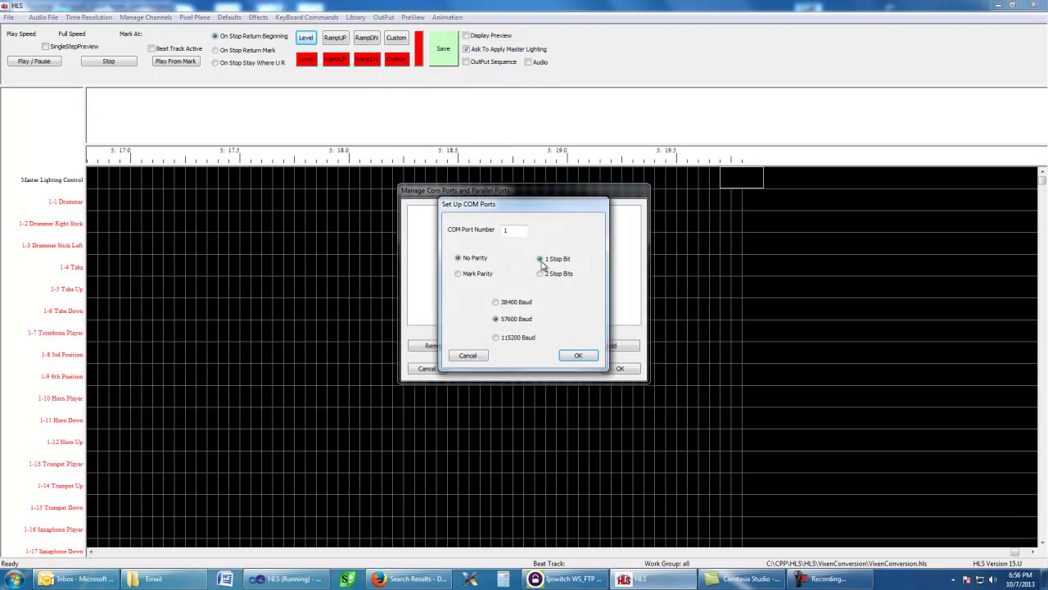
click(576, 356)
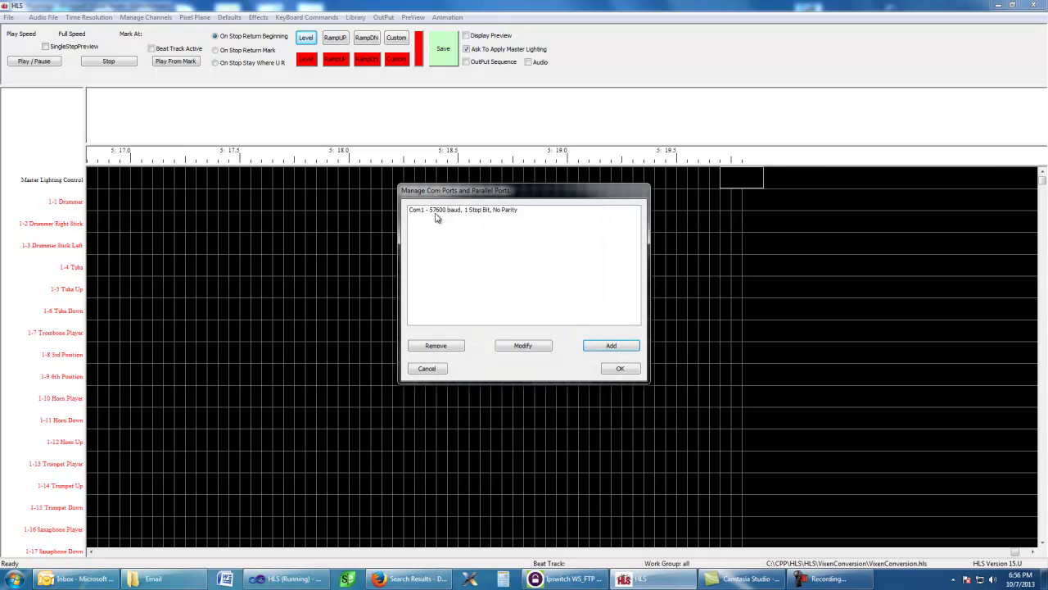
click(620, 369)
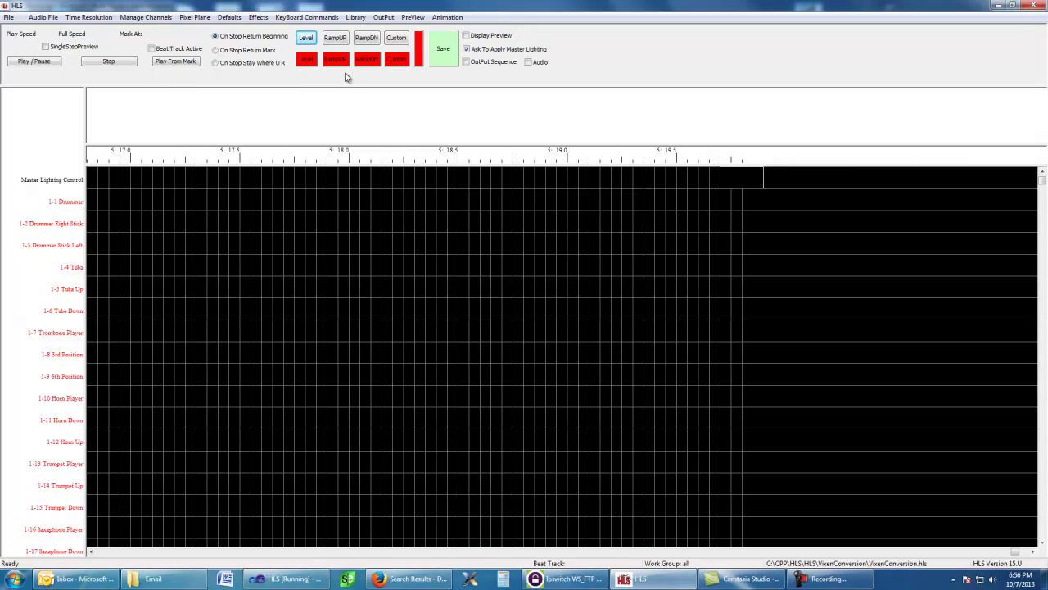
Open the output method selection and set universe 1's transport to COM, using COM port 1 with 57600 baud
click(384, 17)
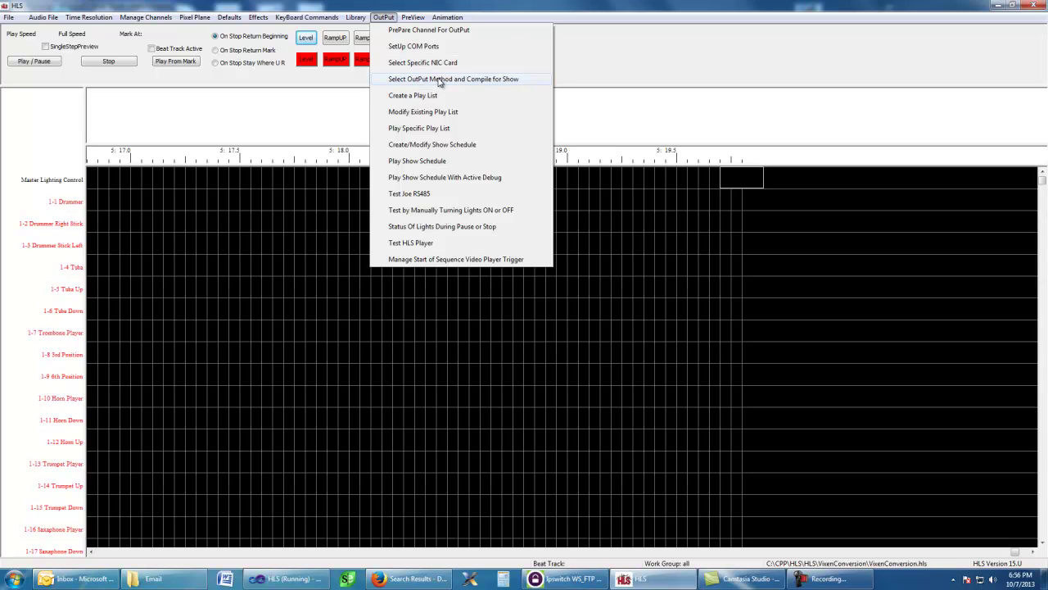
click(484, 82)
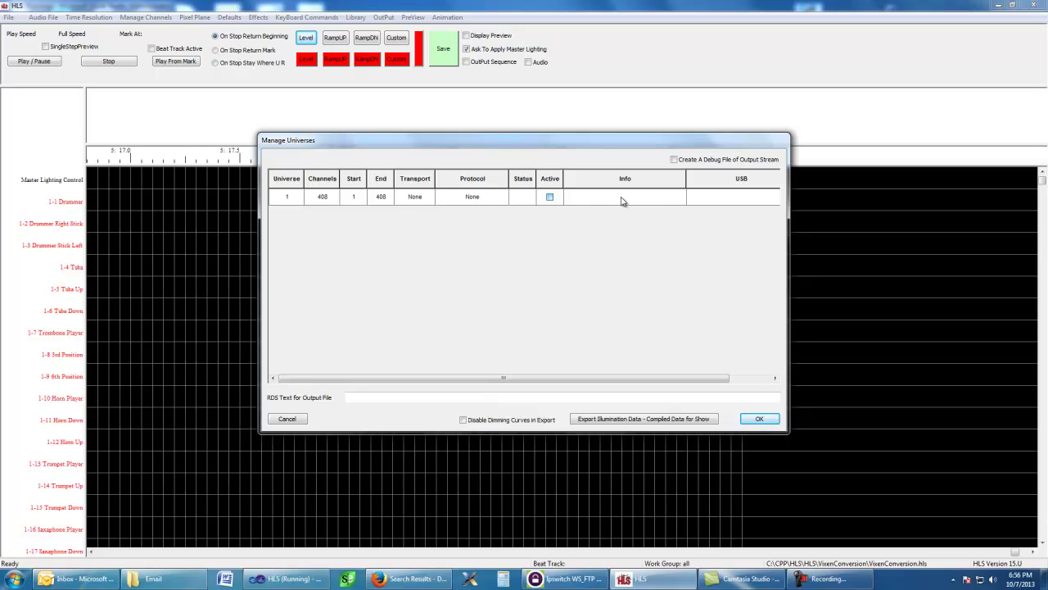
click(418, 202)
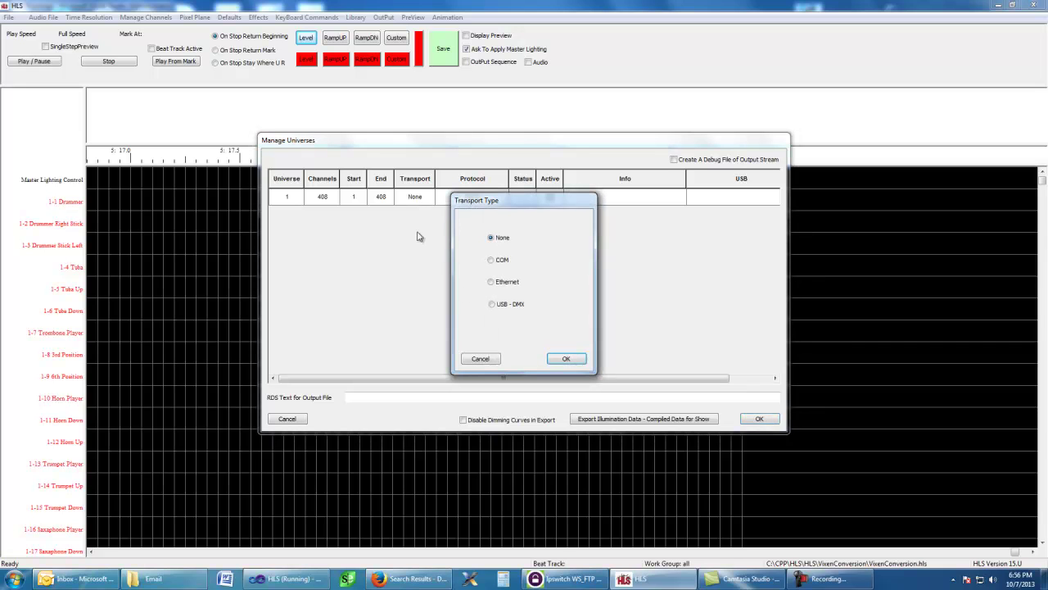
click(500, 260)
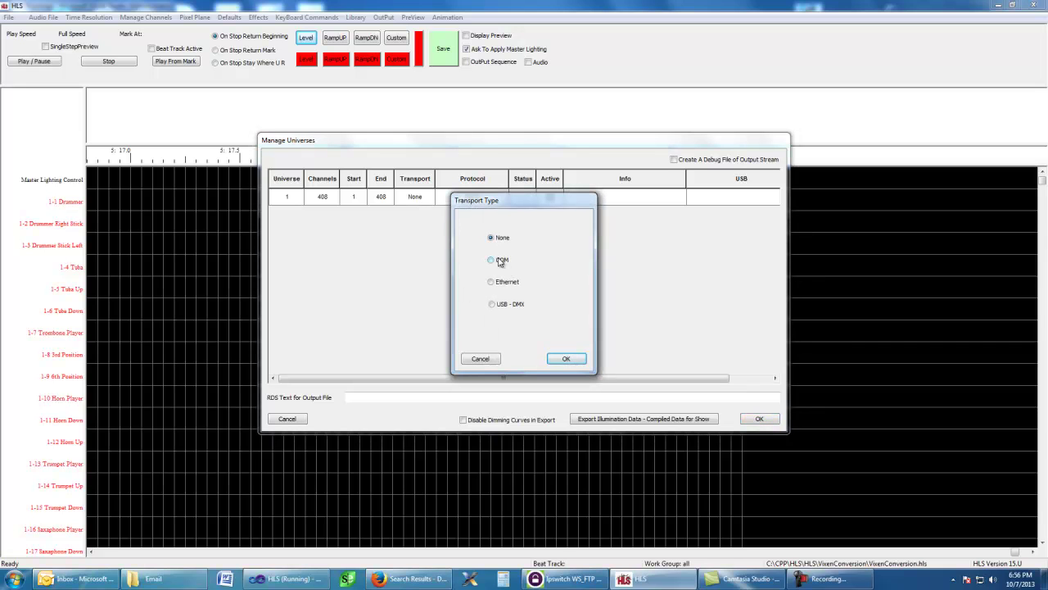
click(567, 359)
click(483, 226)
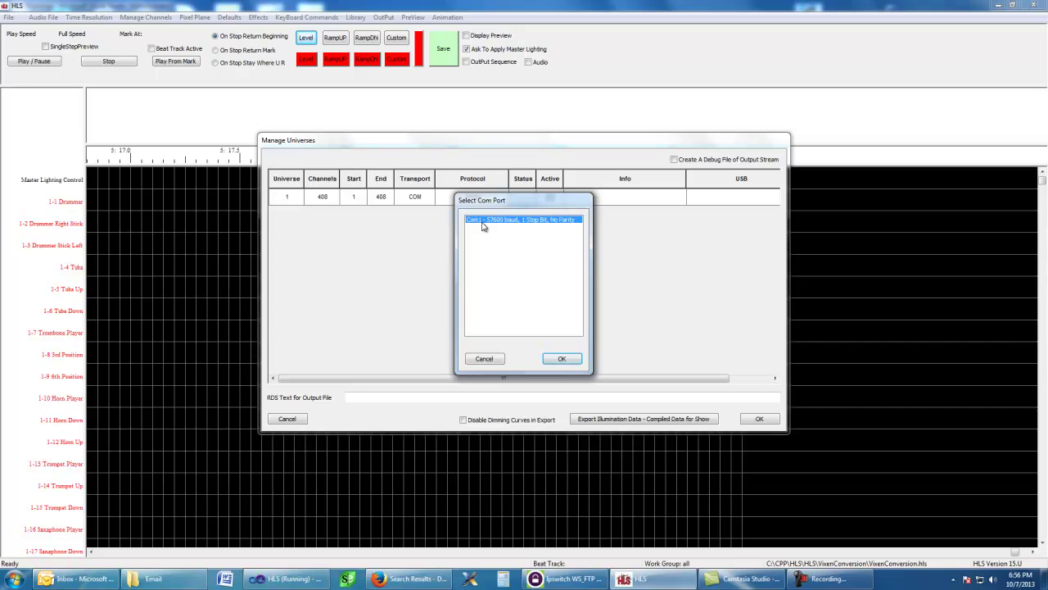
click(561, 360)
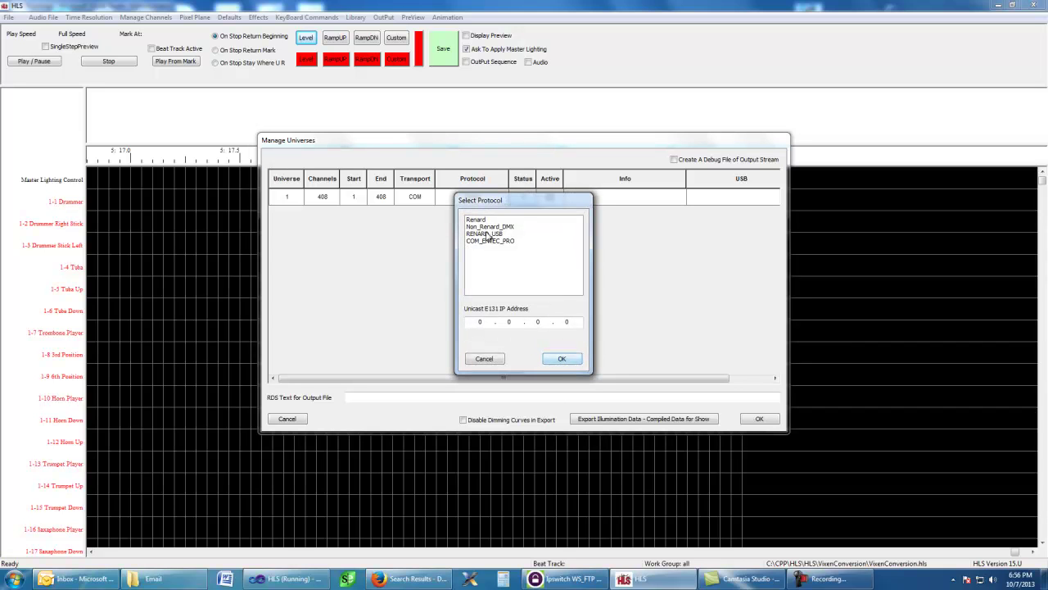
Choose the Renard protocol for universe 1, make the universe active, and accept the universe settings
click(483, 220)
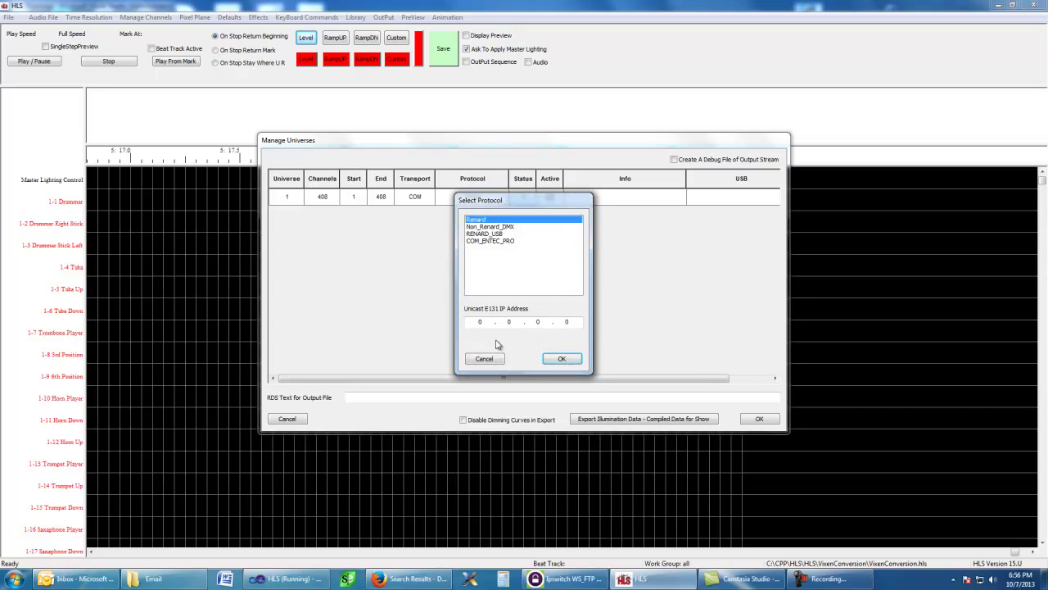
click(562, 359)
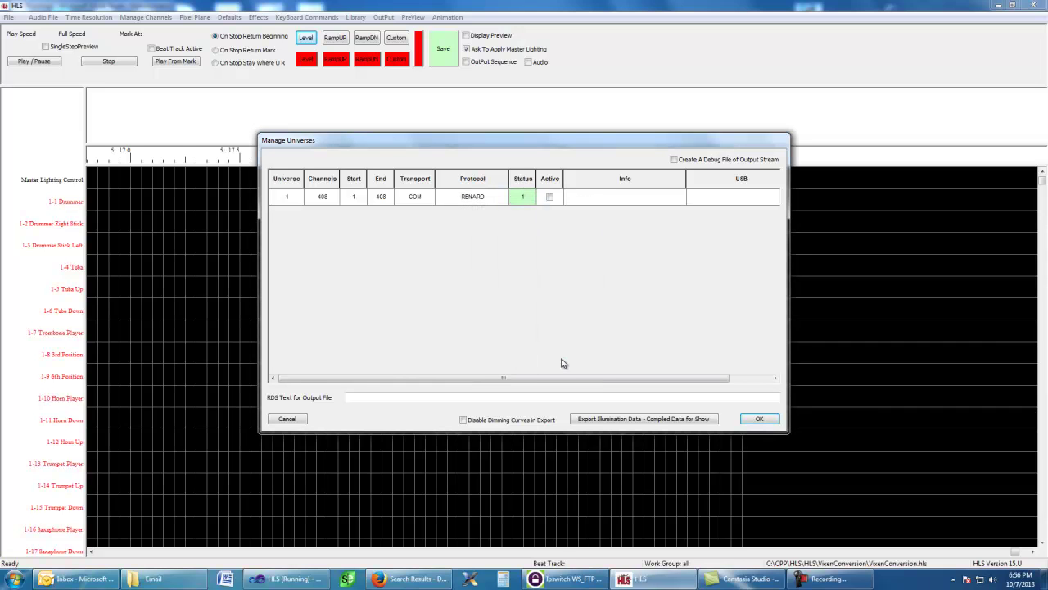
click(549, 196)
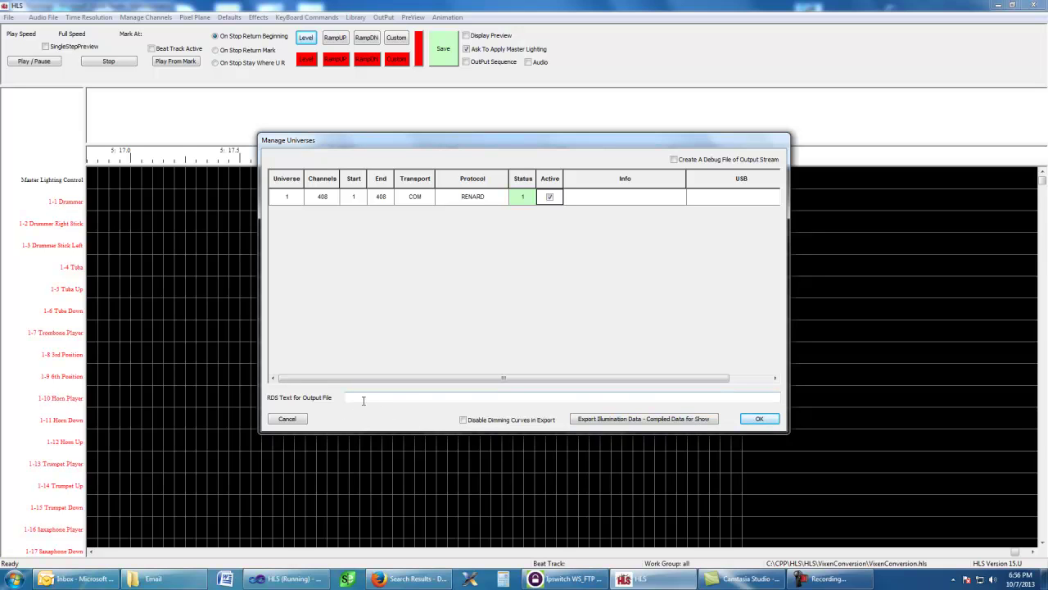
click(757, 419)
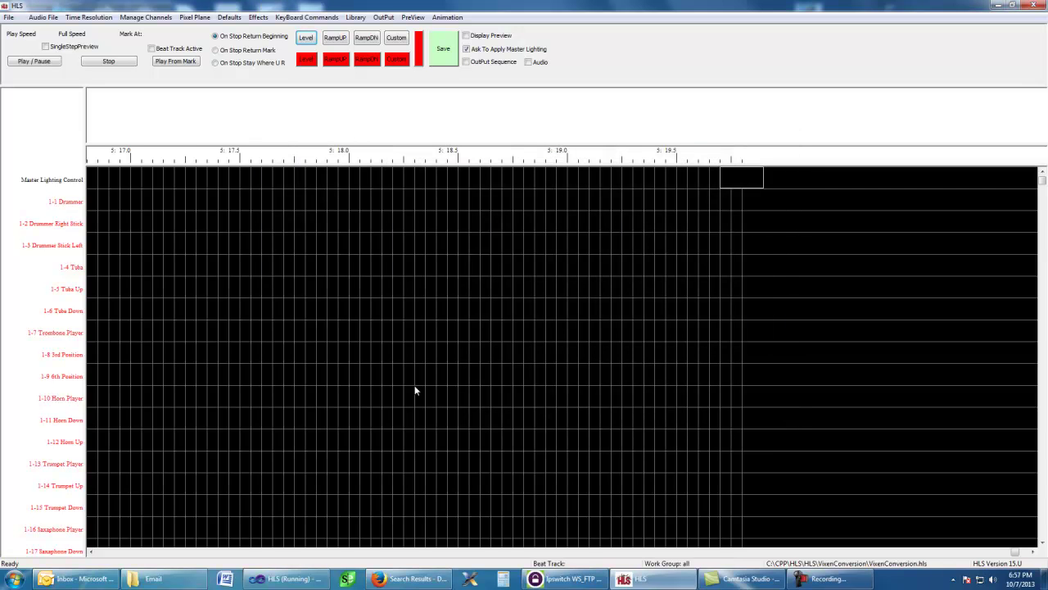
Turn on output of the sequence, building the output intensity levels and accepting the master lighting management
click(466, 62)
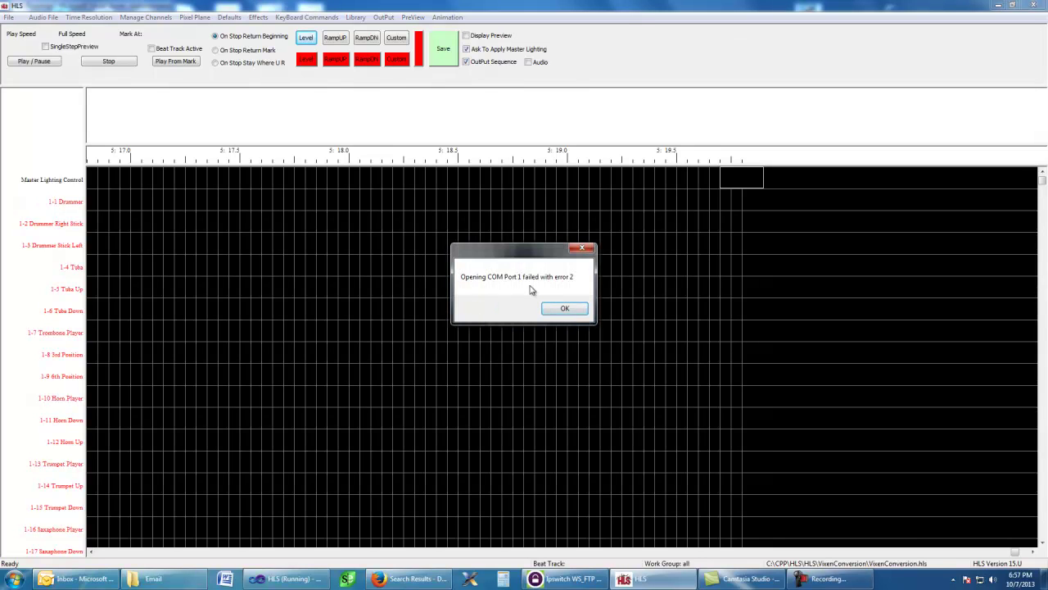
click(565, 309)
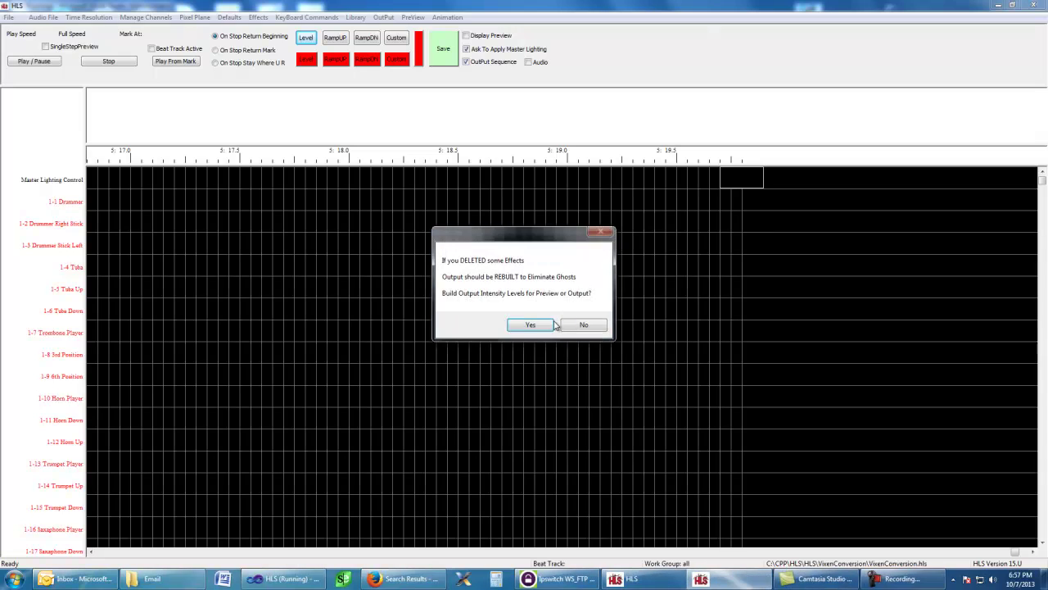
click(537, 325)
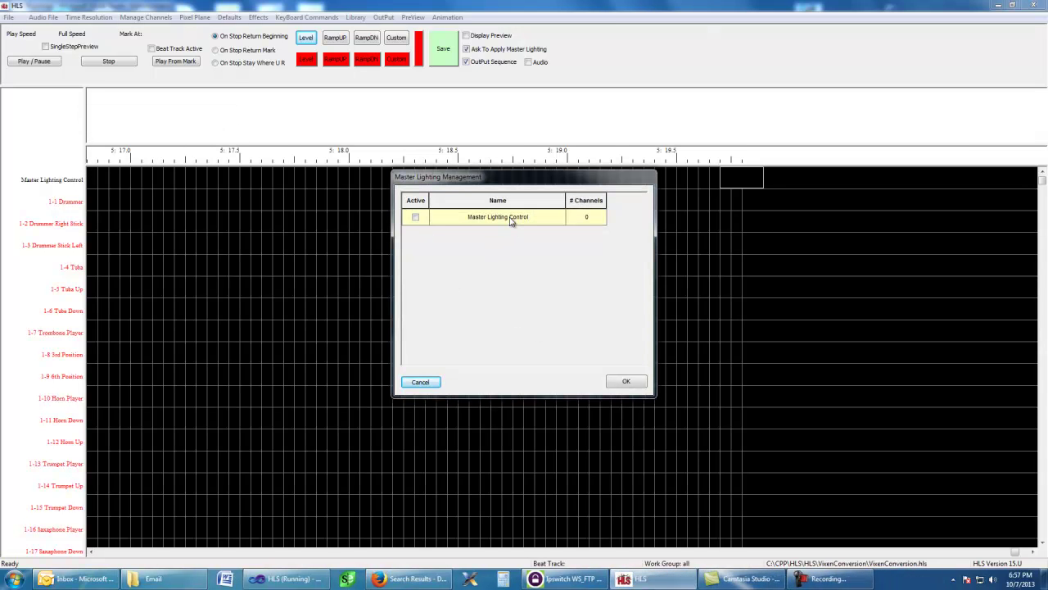
click(417, 218)
click(416, 217)
click(620, 382)
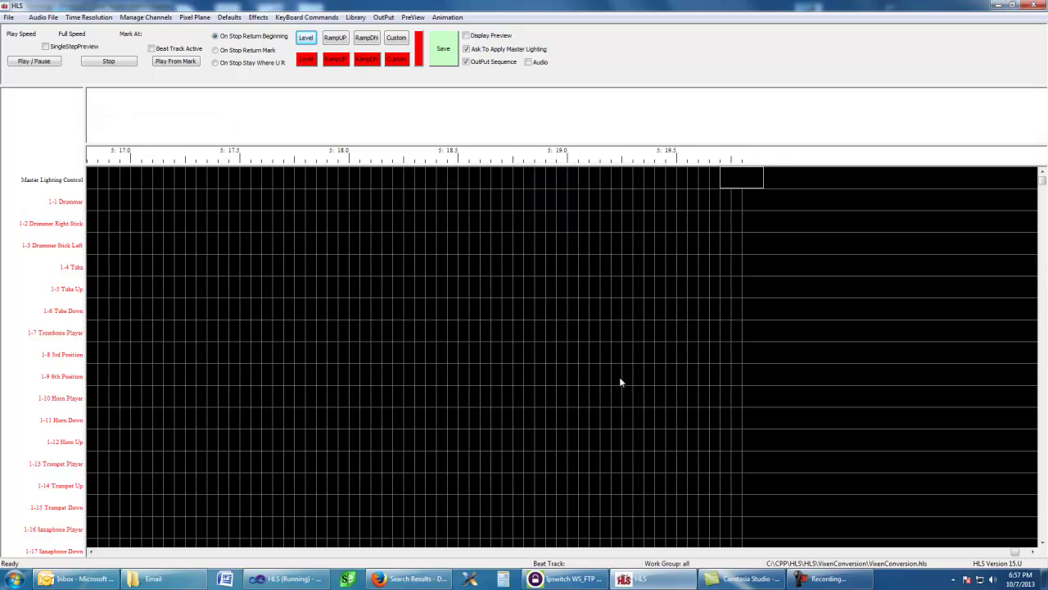
scroll(1043, 184, down, 5)
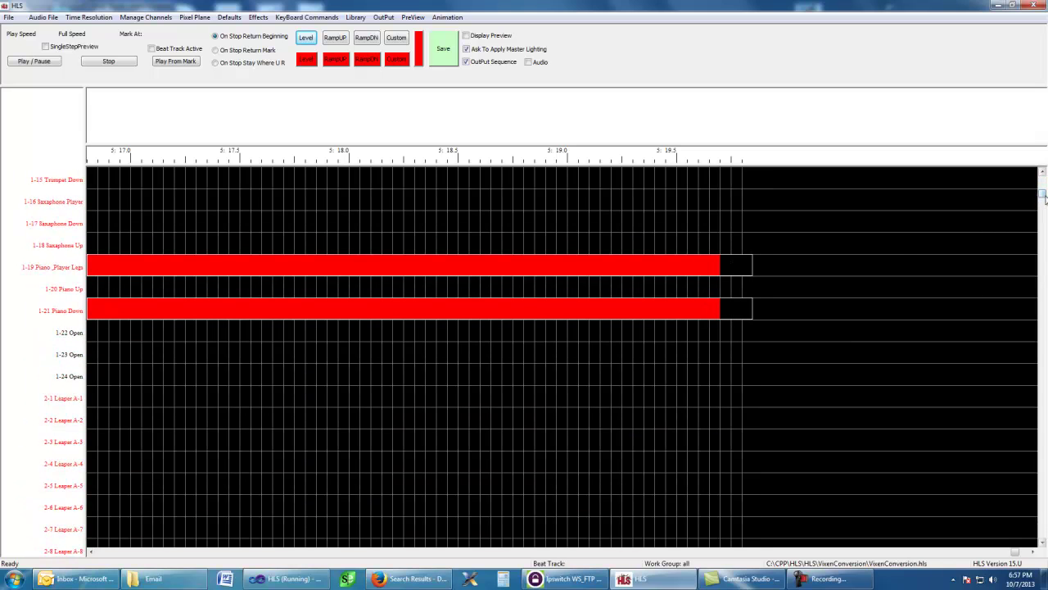
scroll(1042, 199, down, 10)
drag(1043, 220, 1033, 176)
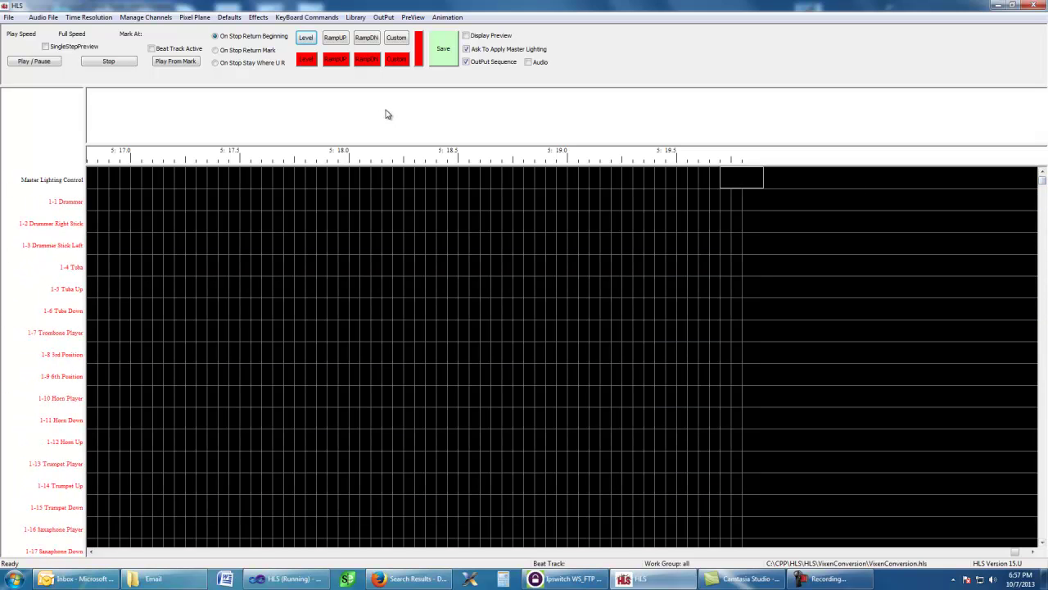